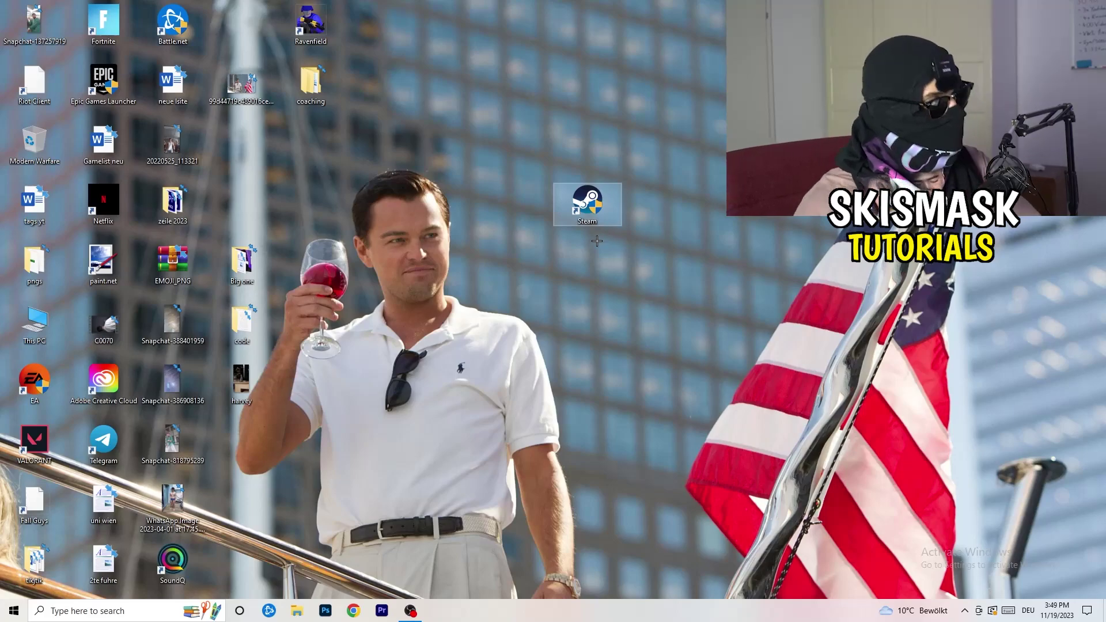
Step: Review the compatibility mode and administrator options in the Steam shortcut's properties, and accept them
{"action": "right_click", "coordinate": [596, 203]}
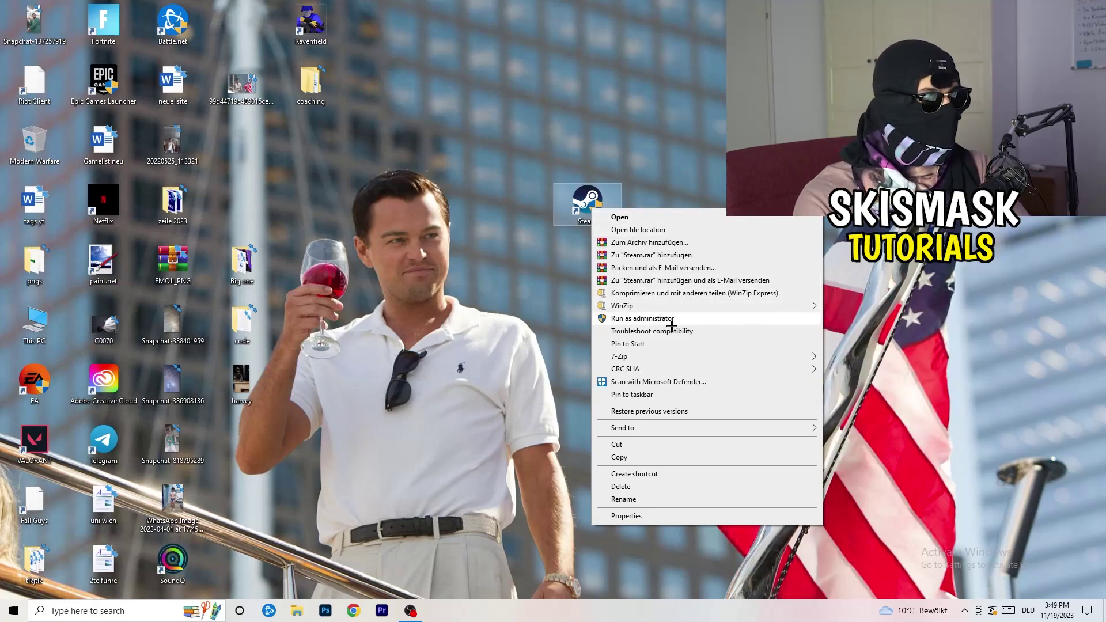
{"action": "left_click", "coordinate": [628, 516]}
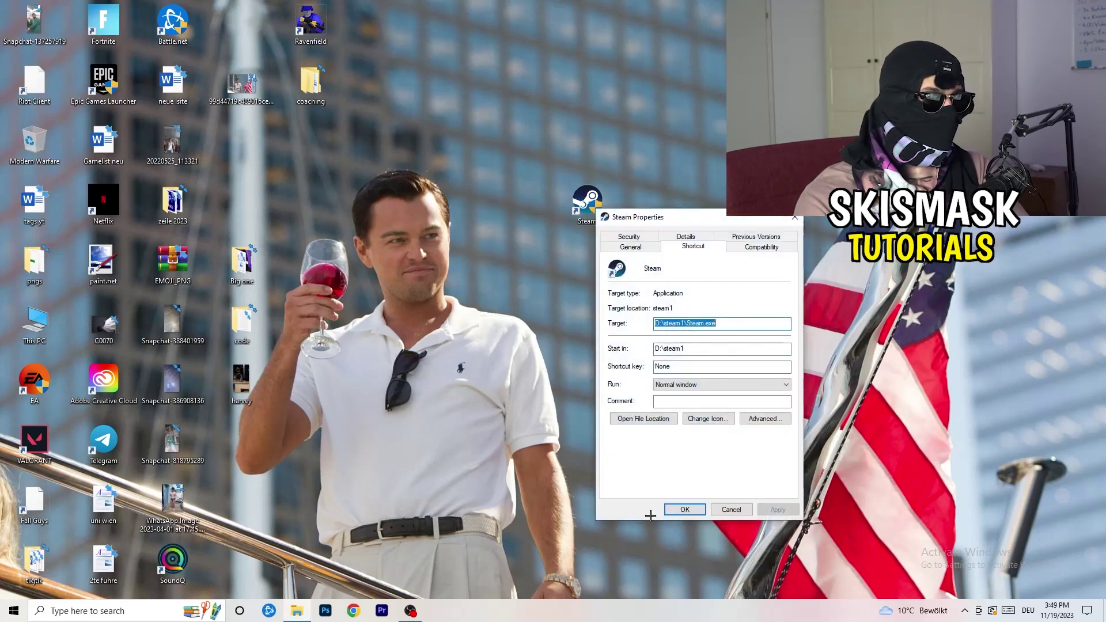
{"action": "left_click_drag", "start_coordinate": [694, 217], "coordinate": [493, 167]}
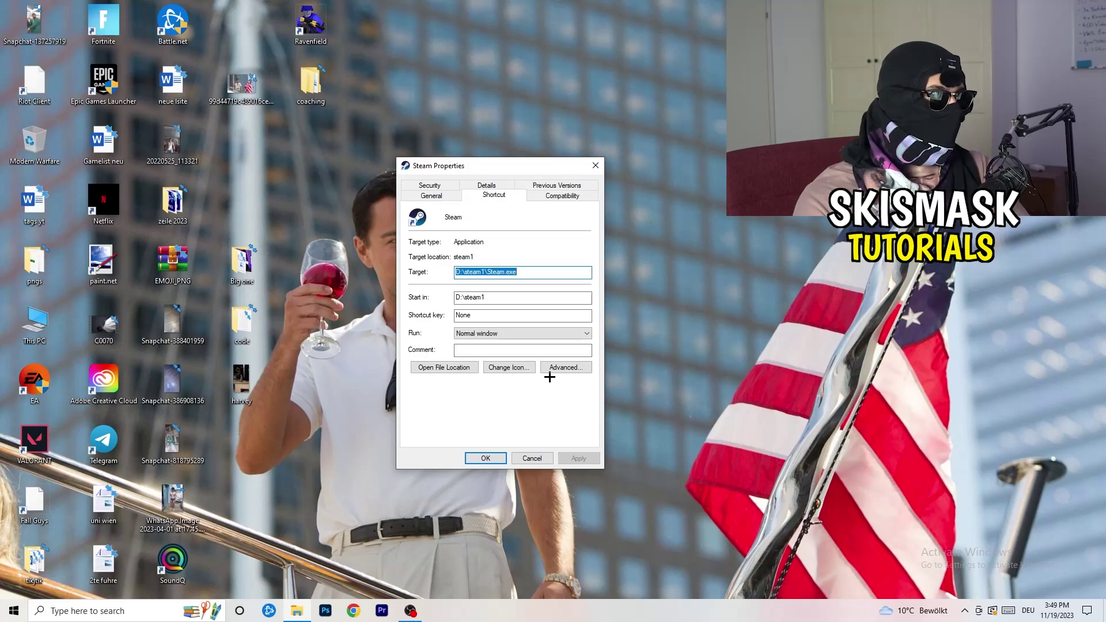
{"action": "left_click", "coordinate": [567, 197]}
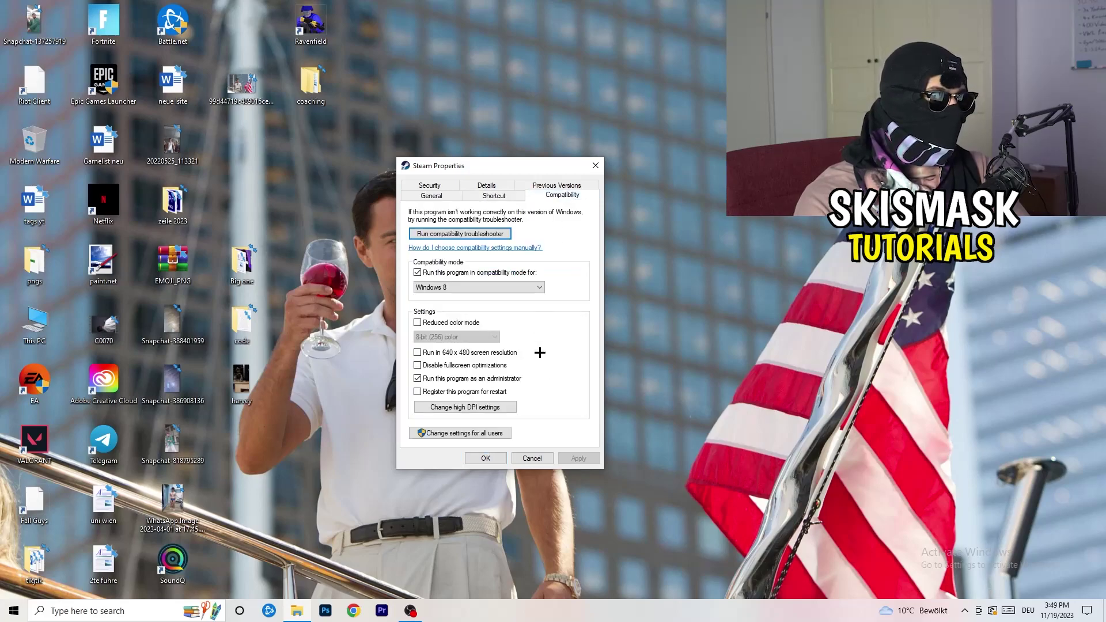
{"action": "left_click_drag", "start_coordinate": [509, 168], "coordinate": [639, 119]}
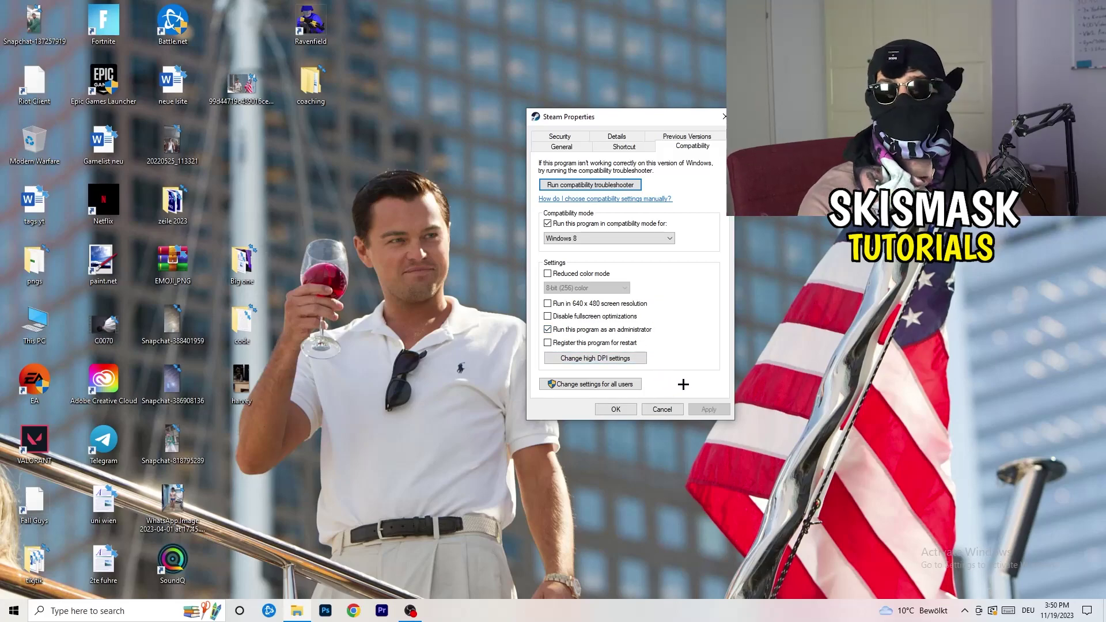
{"action": "left_click", "coordinate": [622, 411]}
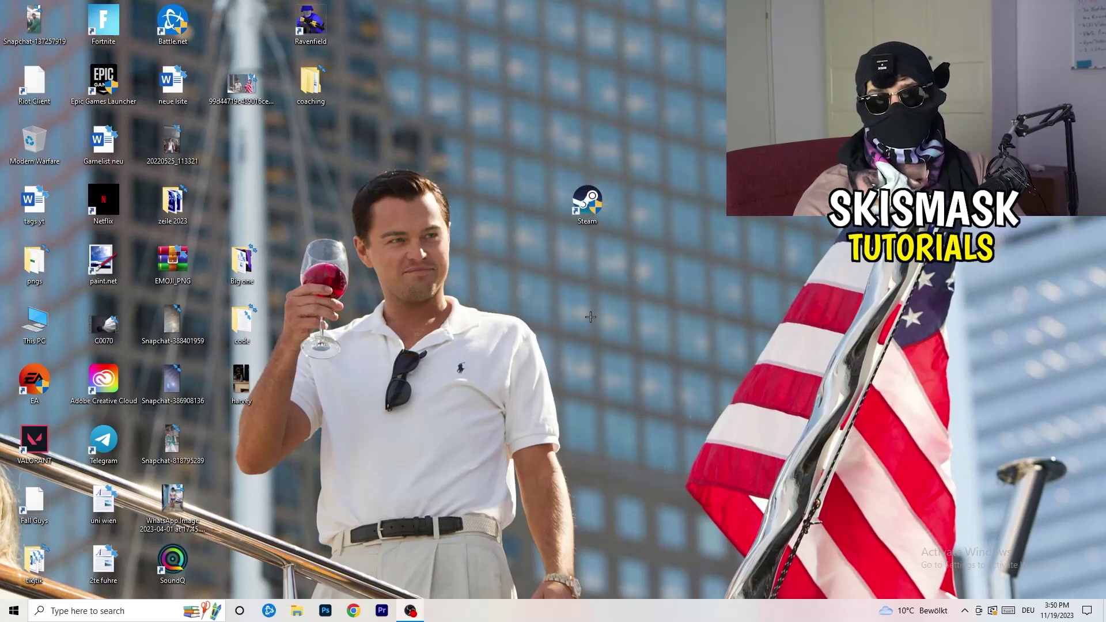
Step: Move the Steam shortcut closer to the other desktop icons and recheck its compatibility settings
{"action": "left_click_drag", "start_coordinate": [588, 202], "coordinate": [524, 202]}
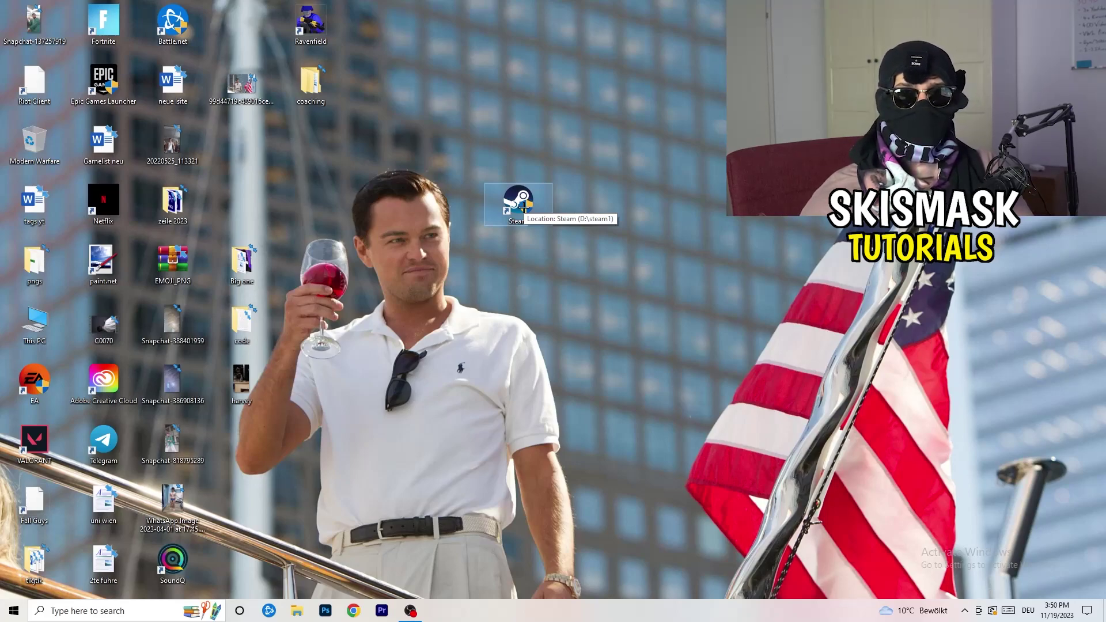
{"action": "left_click_drag", "start_coordinate": [524, 206], "coordinate": [386, 207]}
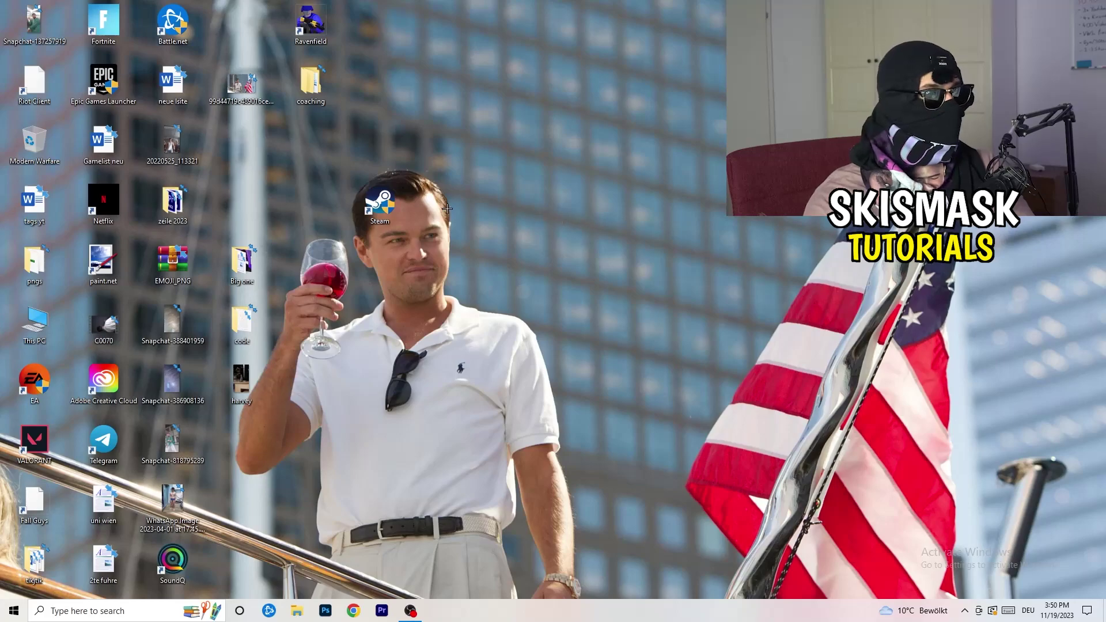
{"action": "right_click", "coordinate": [381, 215]}
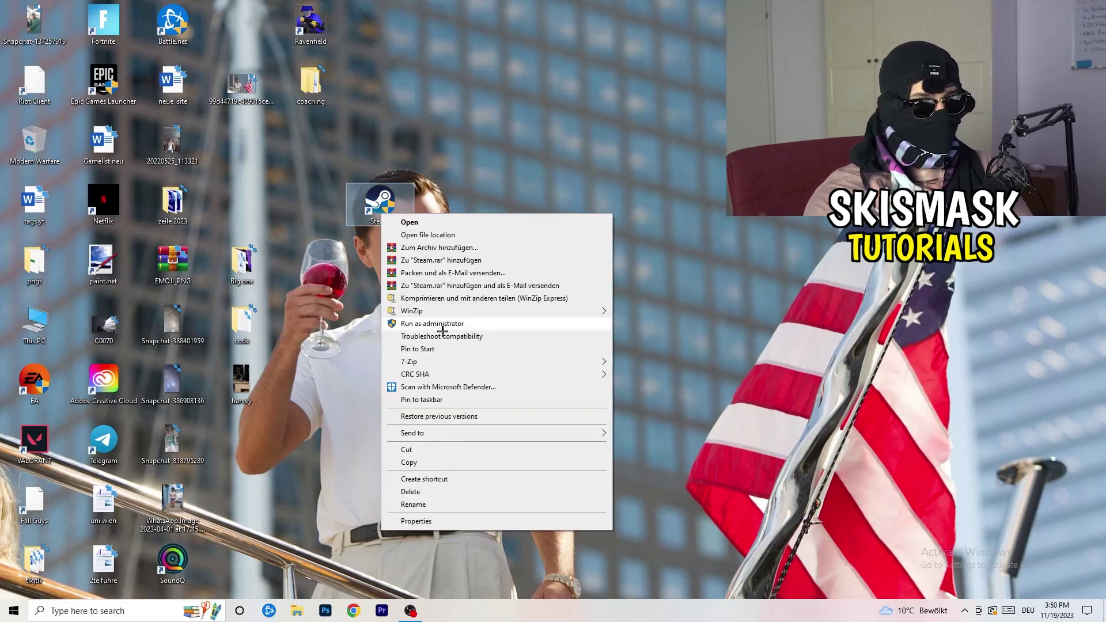
{"action": "left_click", "coordinate": [410, 521]}
{"action": "left_click", "coordinate": [538, 252]}
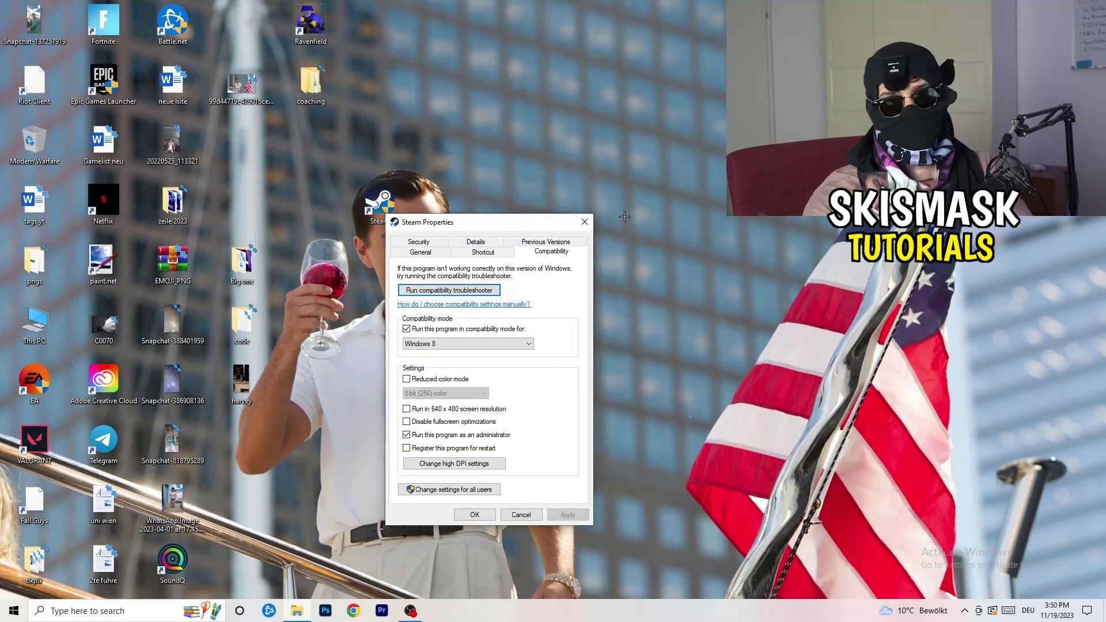
{"action": "left_click", "coordinate": [585, 222]}
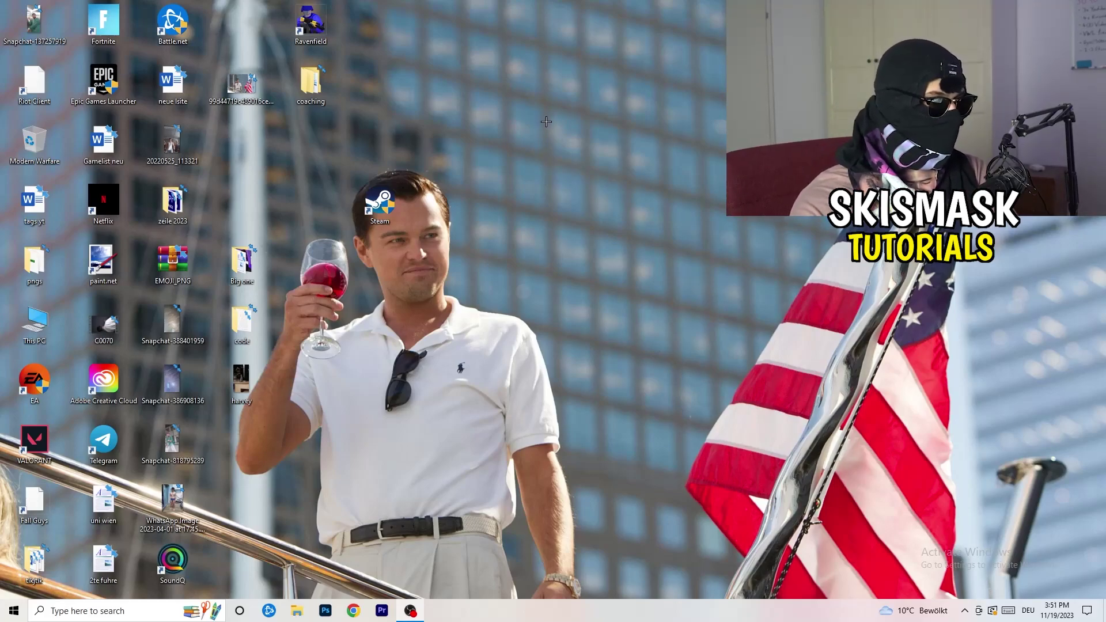
Step: Open Task Manager from the taskbar and maximize its window
{"action": "mouse_move", "coordinate": [570, 617]}
{"action": "left_mouse_down"}
{"action": "mouse_move", "coordinate": [945, 320]}
{"action": "mouse_move", "coordinate": [623, 540]}
{"action": "mouse_move", "coordinate": [562, 589]}
{"action": "mouse_move", "coordinate": [563, 614]}
{"action": "left_mouse_up"}
{"action": "right_click", "coordinate": [563, 614]}
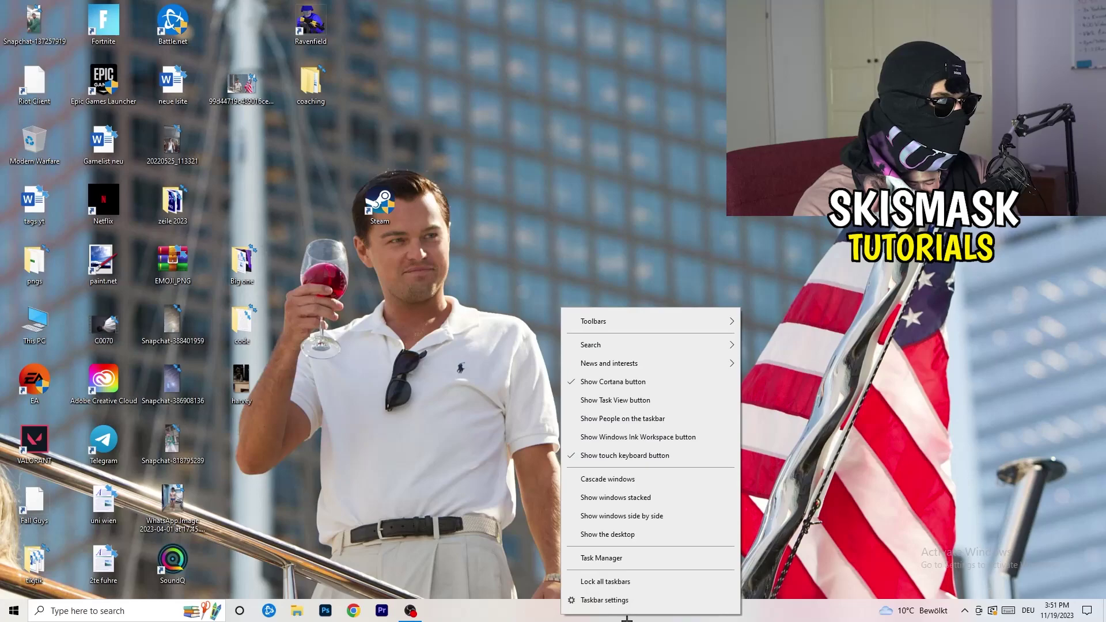
{"action": "left_click", "coordinate": [617, 559]}
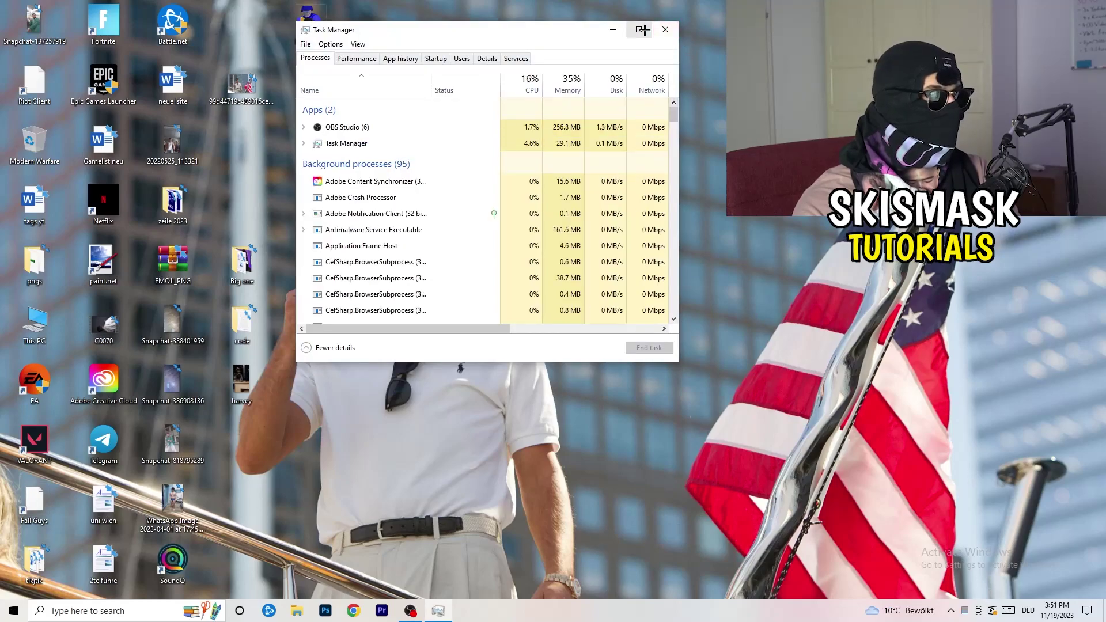
{"action": "left_click", "coordinate": [639, 26]}
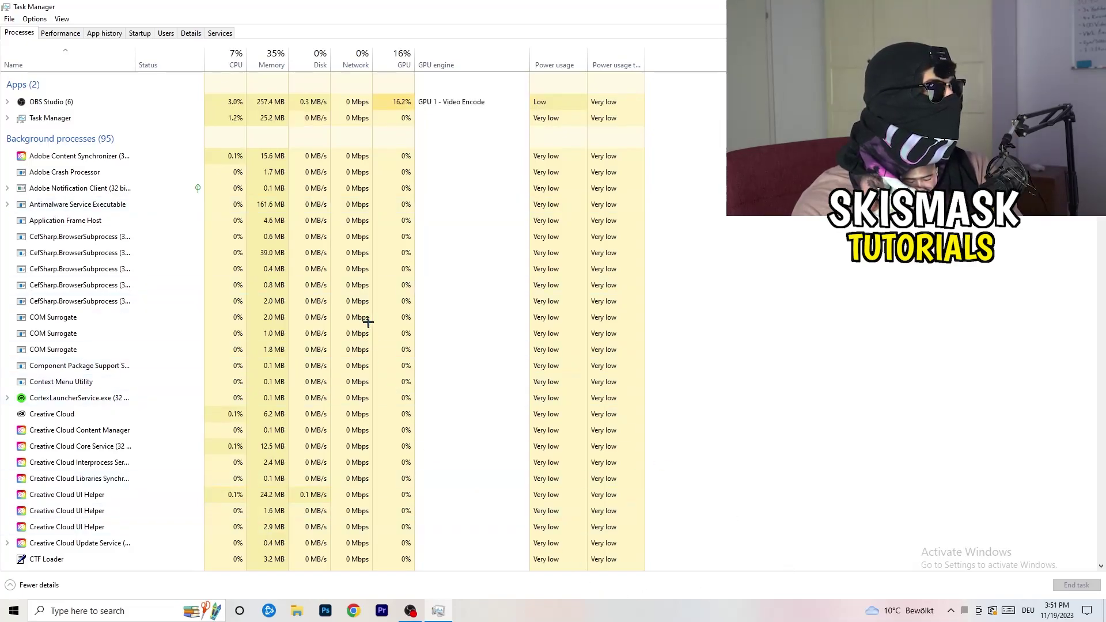
Step: Show the priority options for a Creative Cloud UI Helper.exe process in Task Manager's process details
{"action": "left_click", "coordinate": [191, 33]}
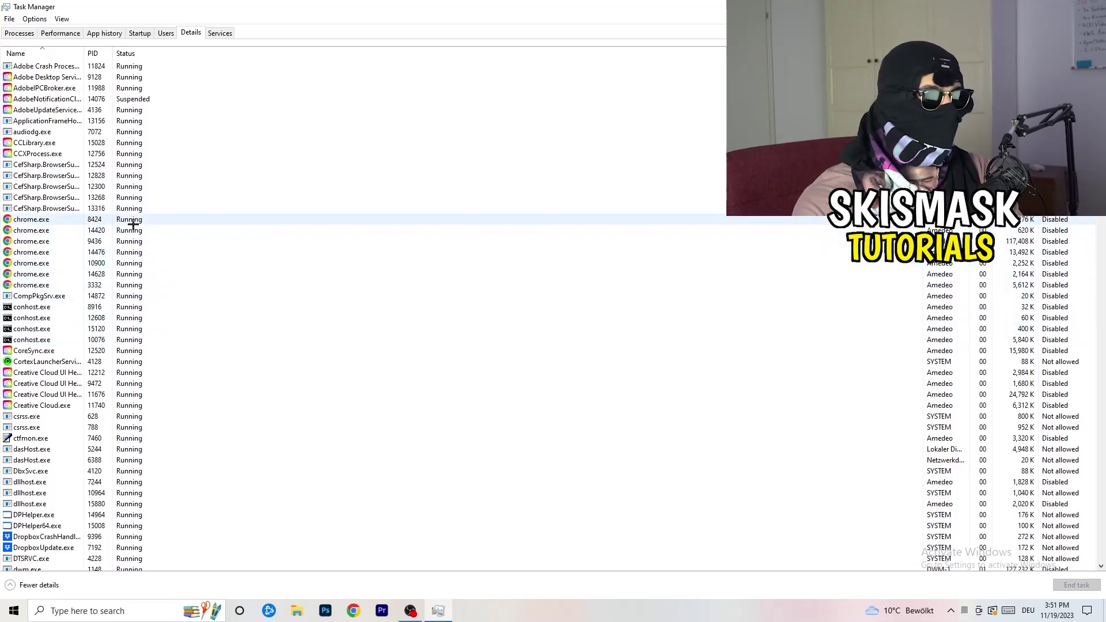
{"action": "scroll", "coordinate": [323, 329], "scroll_direction": "down", "scroll_amount": 3}
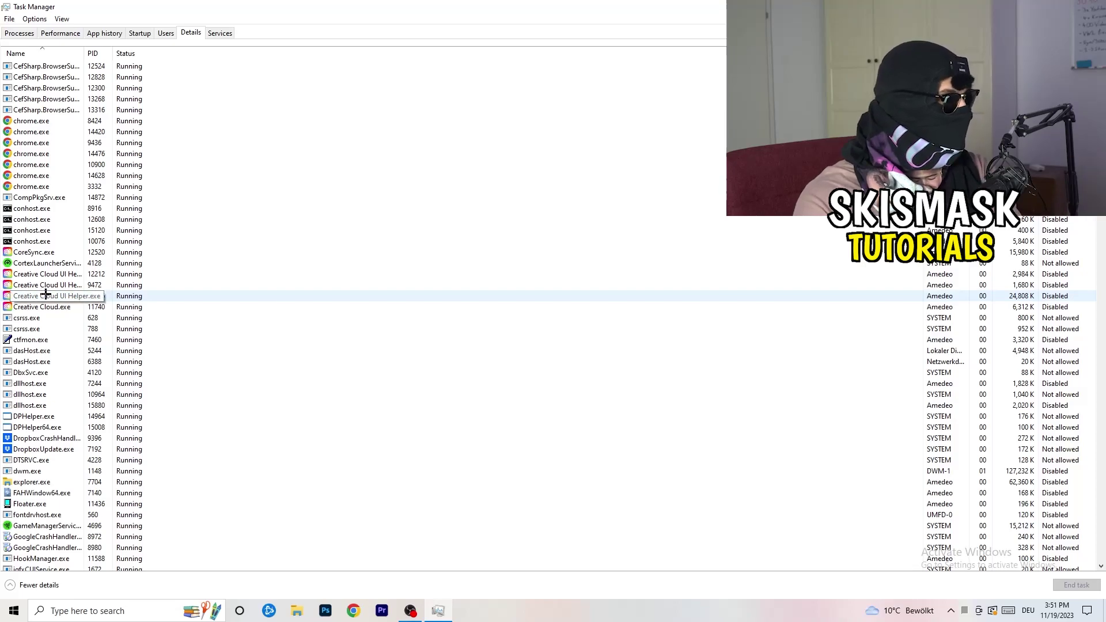
{"action": "right_click", "coordinate": [46, 296]}
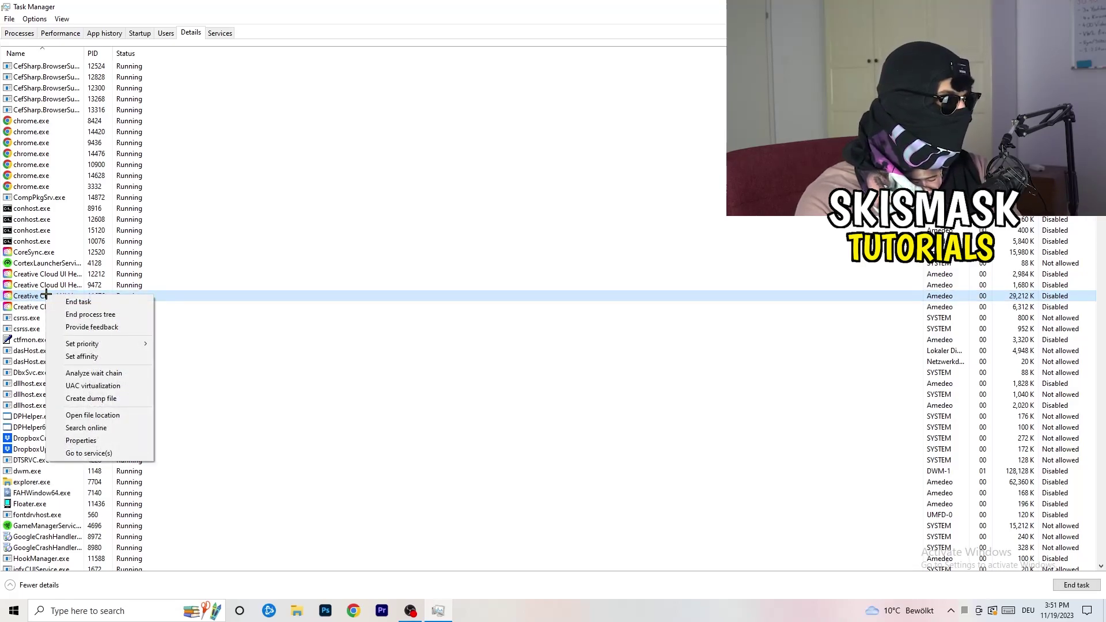
{"action": "mouse_move", "coordinate": [100, 347]}
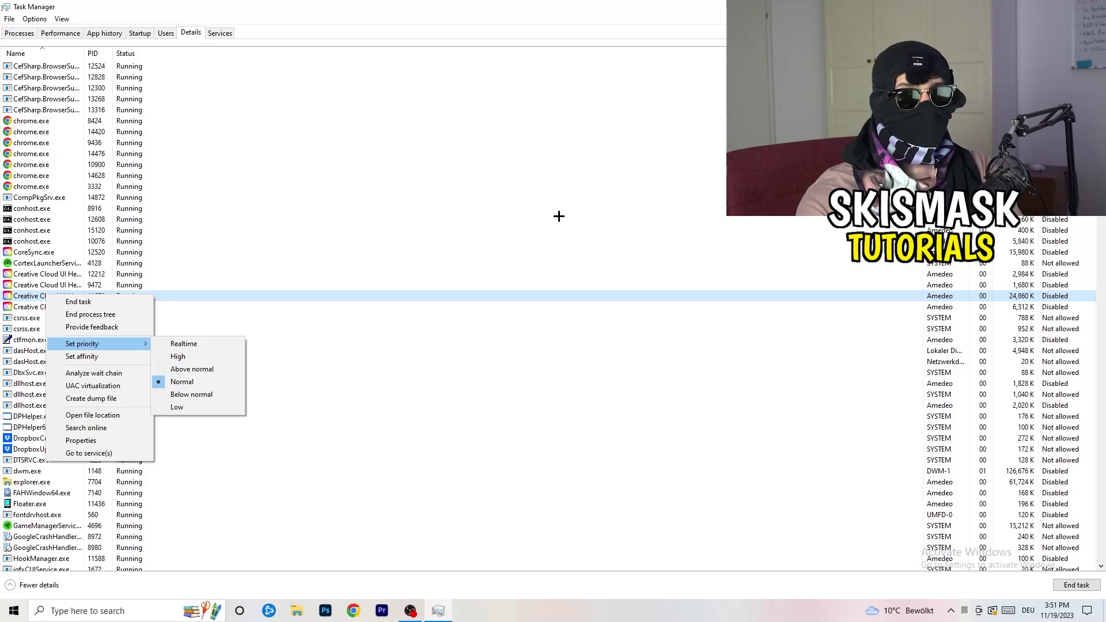
Step: Review the programs that launch at startup and check the disable option for File Association Helper
{"action": "left_click", "coordinate": [141, 33]}
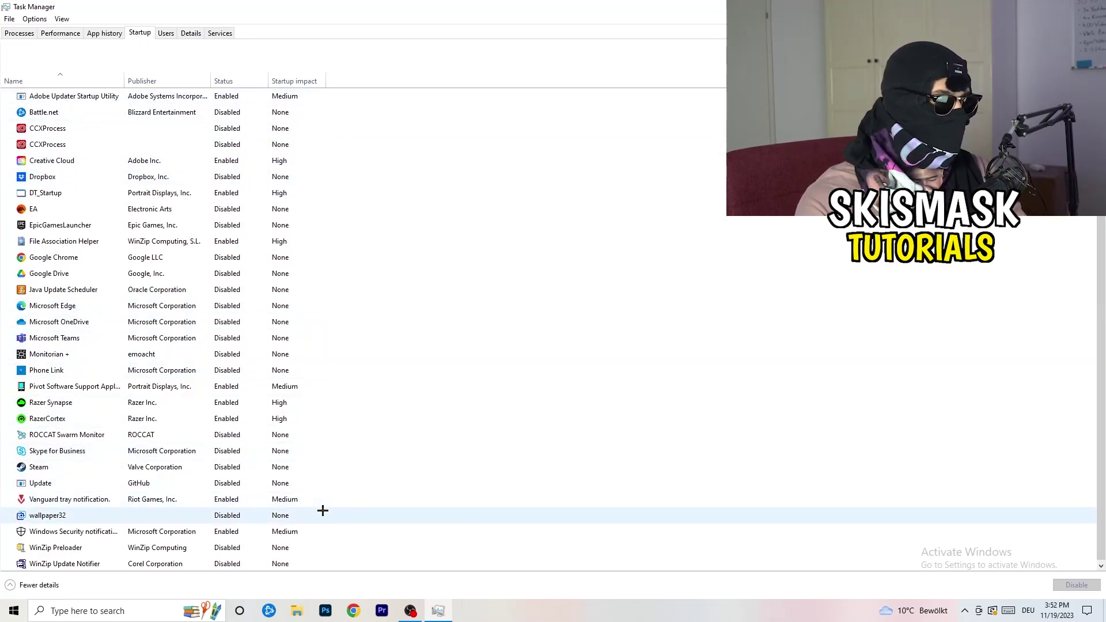
{"action": "scroll", "coordinate": [335, 403], "scroll_direction": "down", "scroll_amount": 1}
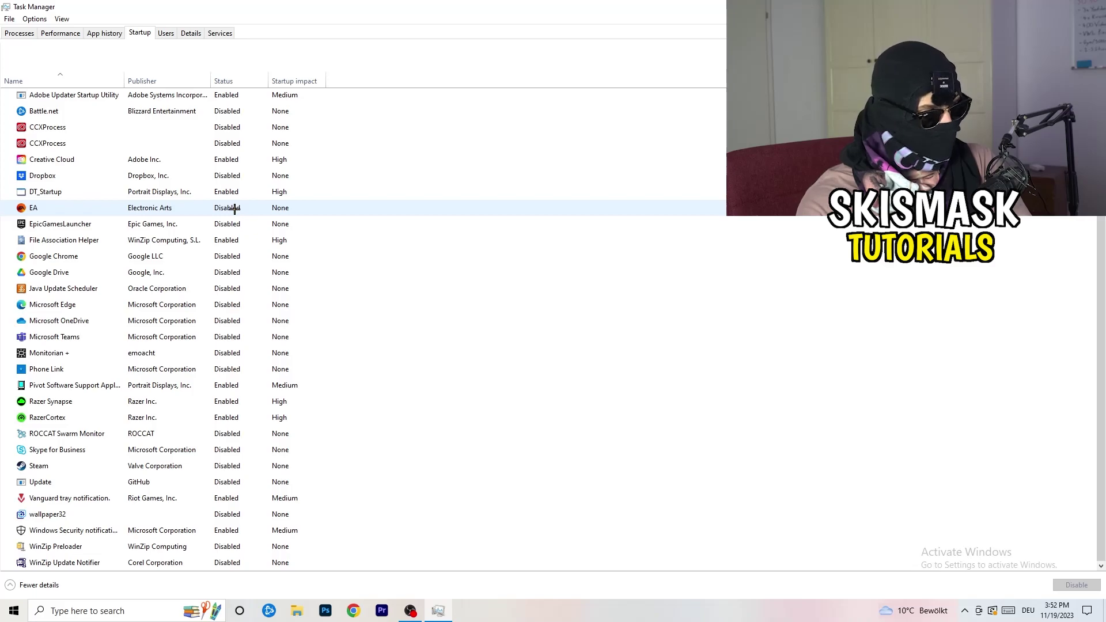
{"action": "right_click", "coordinate": [230, 241]}
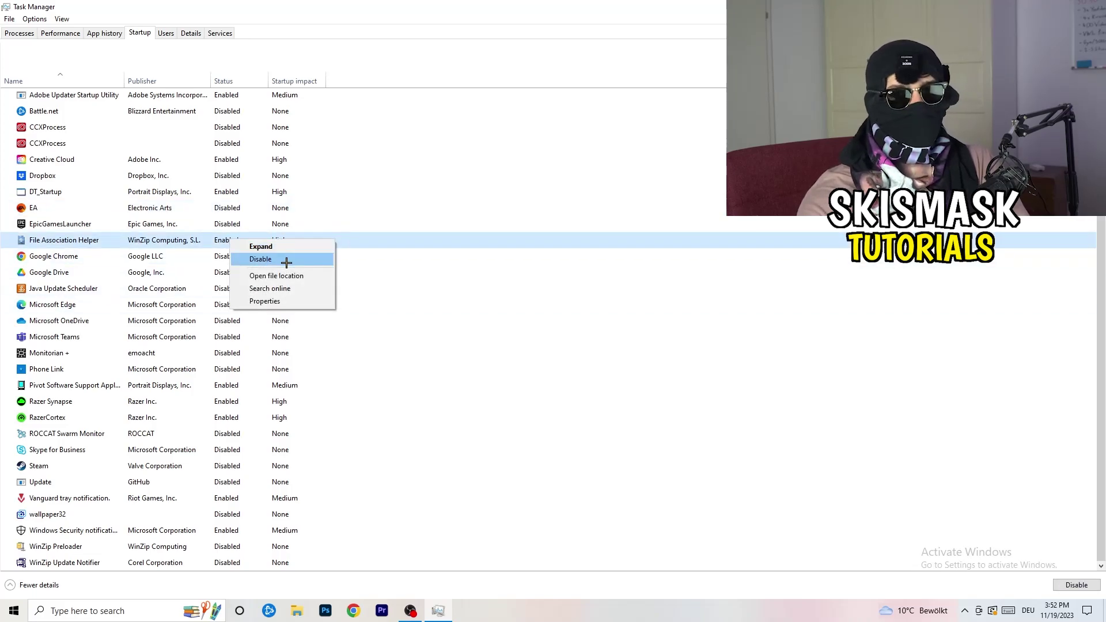
{"action": "left_click", "coordinate": [453, 84]}
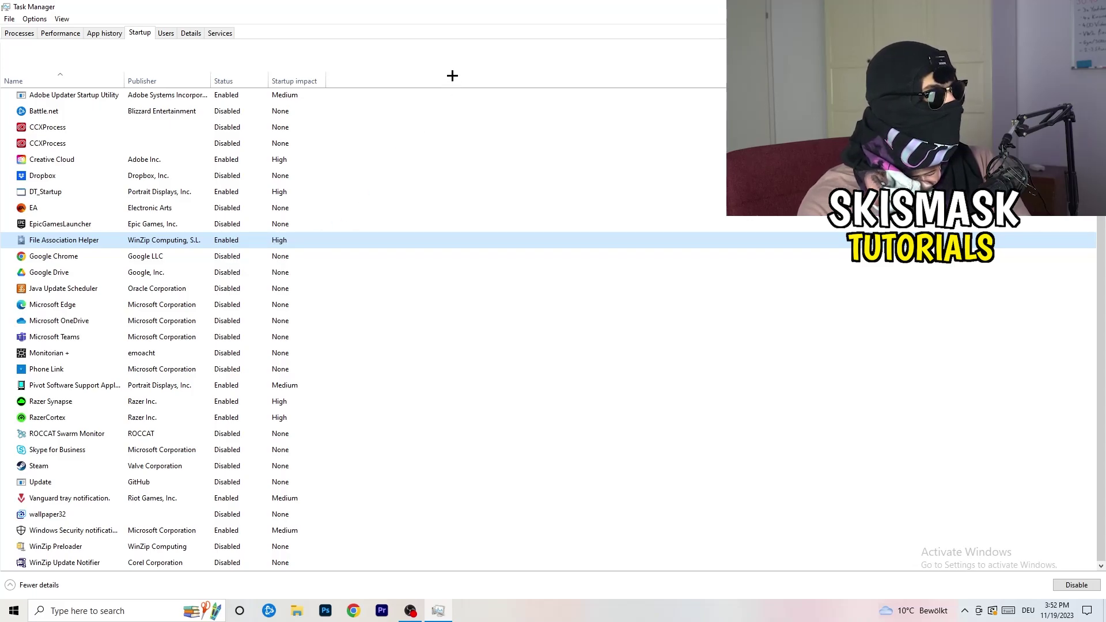
Step: Sort the running processes by GPU usage in both orders and look through the list for demanding programs
{"action": "left_click", "coordinate": [30, 33]}
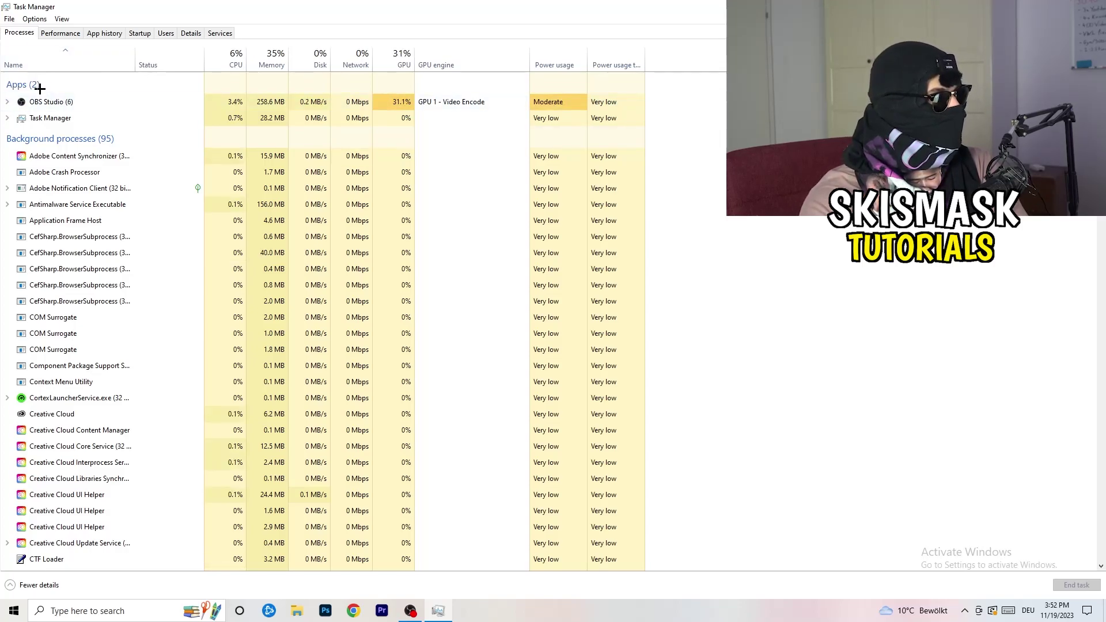
{"action": "left_click", "coordinate": [228, 58]}
{"action": "left_click", "coordinate": [390, 52]}
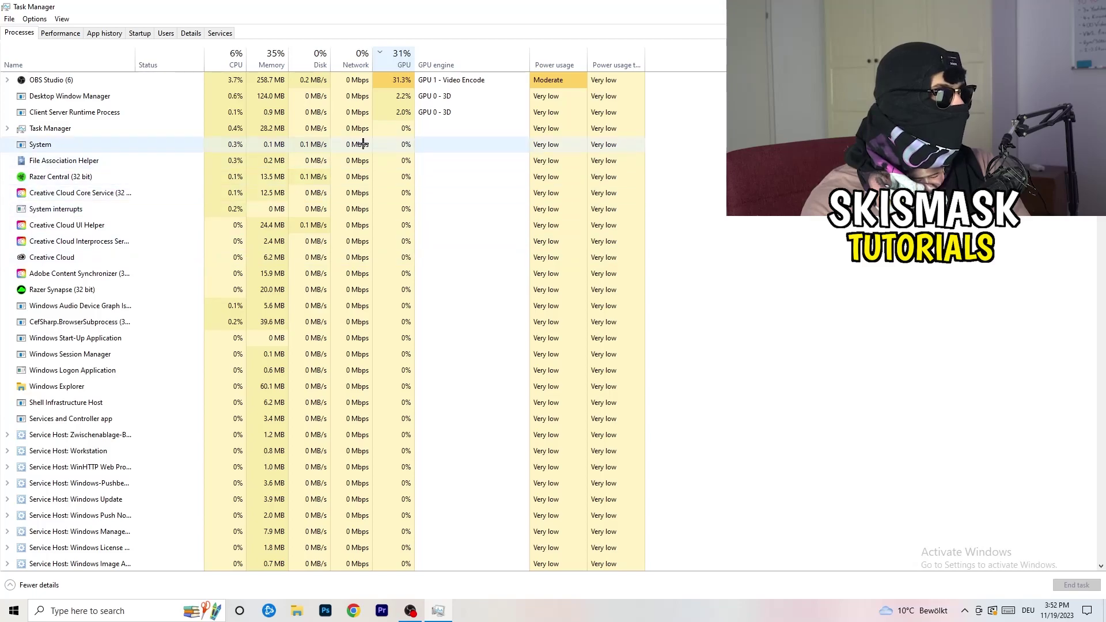
{"action": "left_click", "coordinate": [400, 61]}
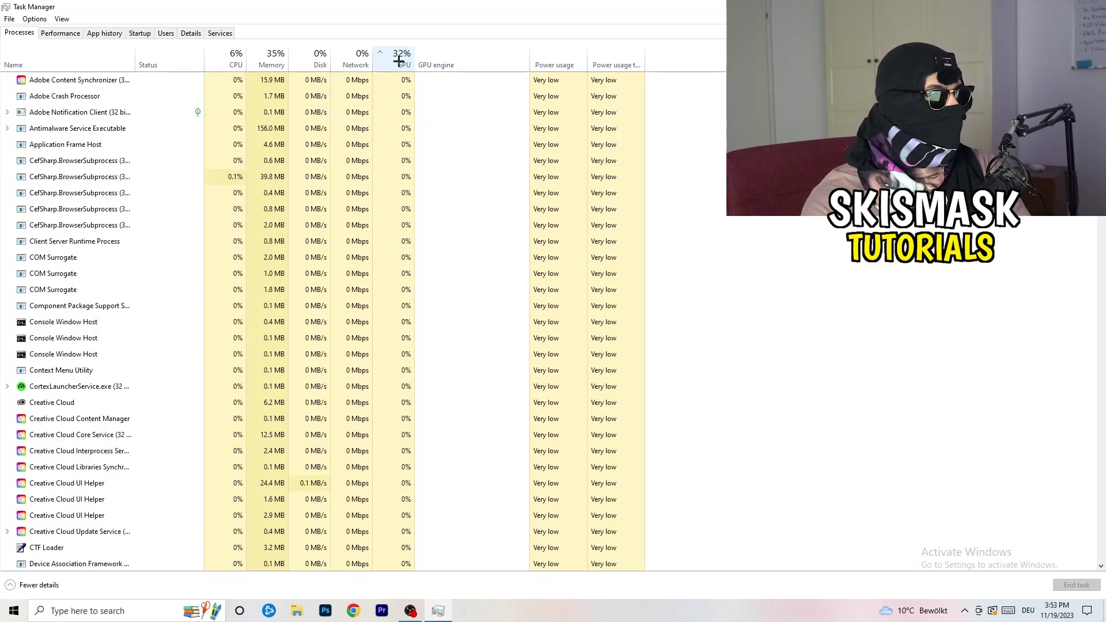
{"action": "scroll", "coordinate": [404, 183], "scroll_direction": "down", "scroll_amount": 4}
{"action": "scroll", "coordinate": [404, 183], "scroll_direction": "down", "scroll_amount": 9}
{"action": "scroll", "coordinate": [406, 181], "scroll_direction": "up", "scroll_amount": 13}
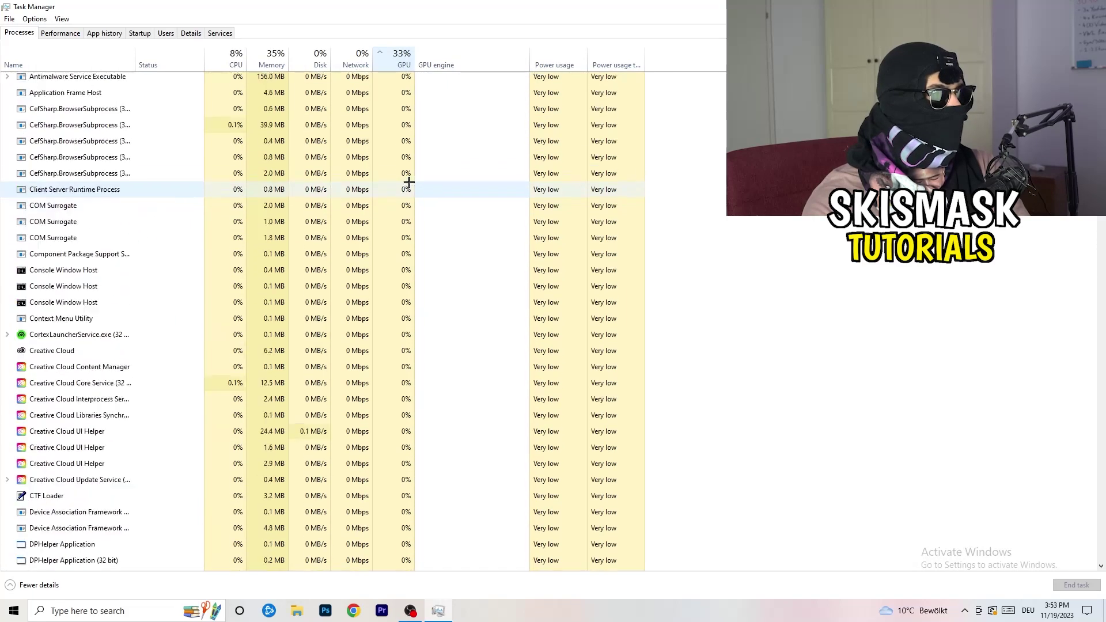
{"action": "scroll", "coordinate": [409, 180], "scroll_direction": "down", "scroll_amount": 18}
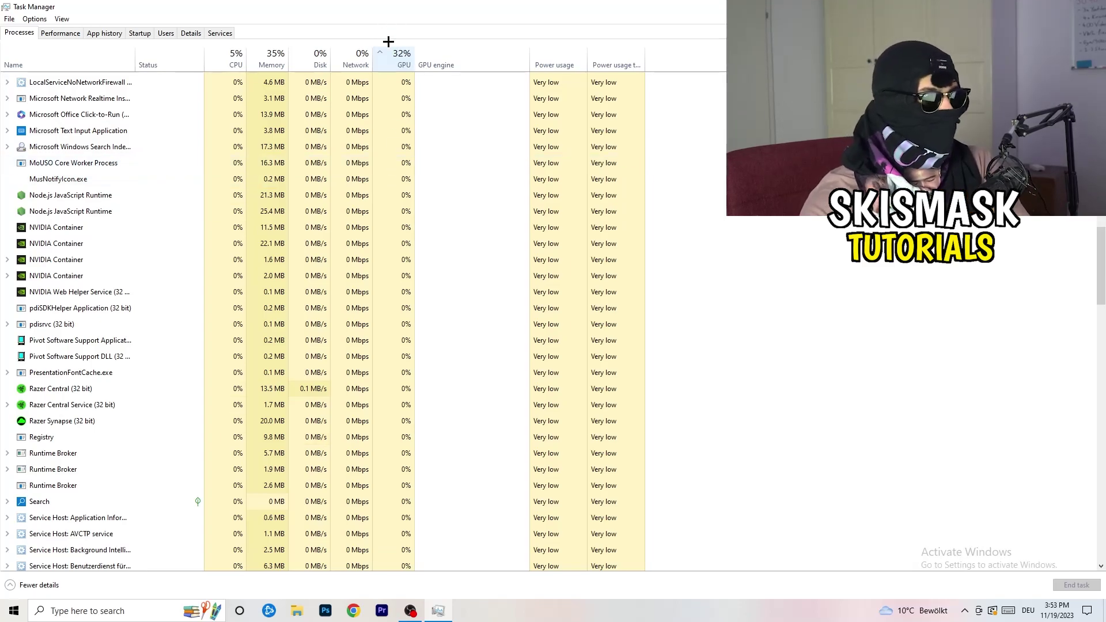
Step: Check the End task option for the Microsoft Windows Search process, and close Task Manager after sorting the processes by CPU usage
{"action": "right_click", "coordinate": [375, 143]}
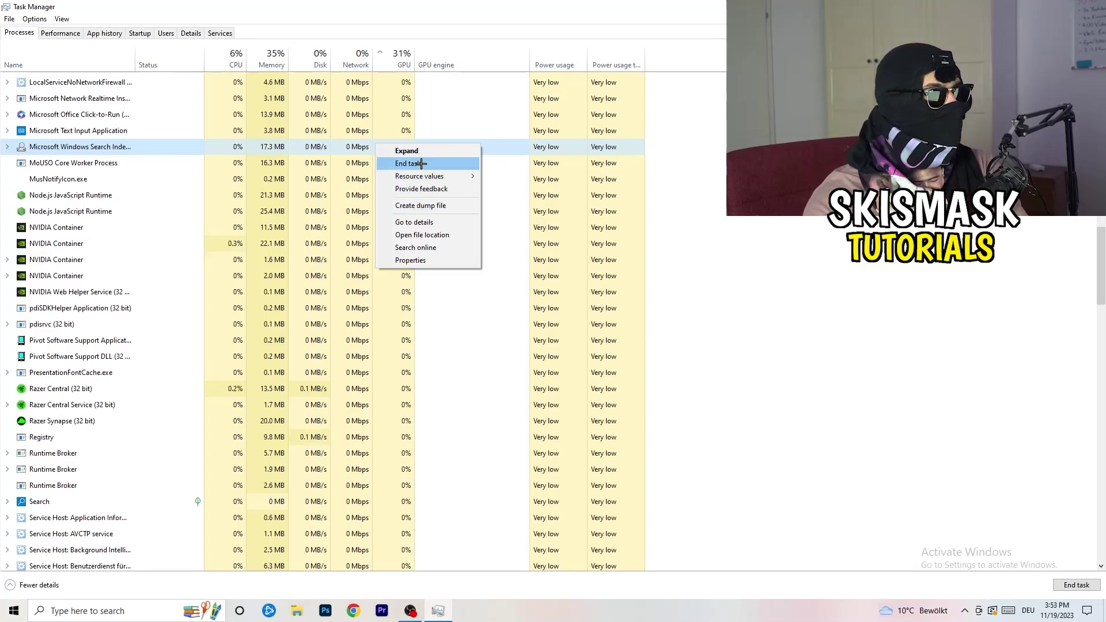
{"action": "left_click", "coordinate": [231, 56]}
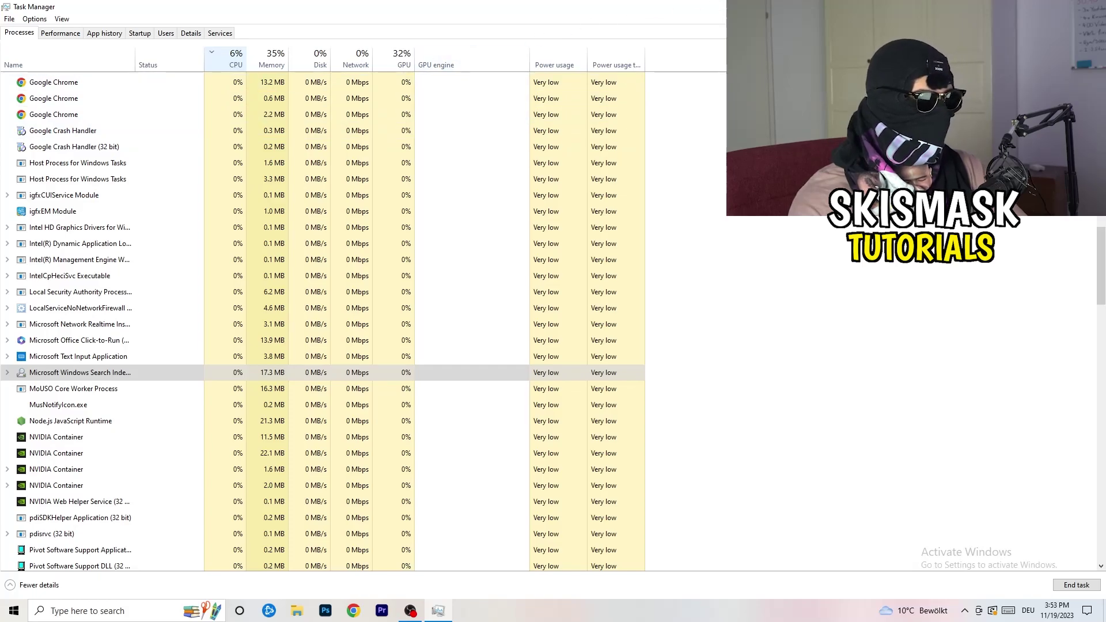
{"action": "key", "text": "alt+F4"}
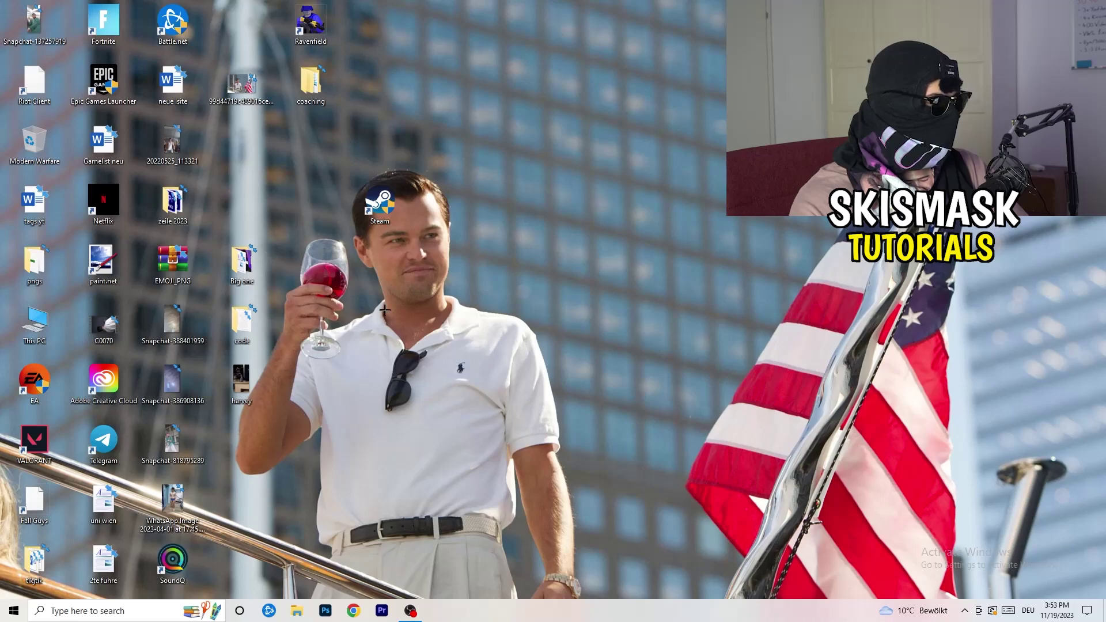
Step: Open the gaming section of Windows Settings and review the Xbox Game Bar and Captures options
{"action": "left_click", "coordinate": [2, 618]}
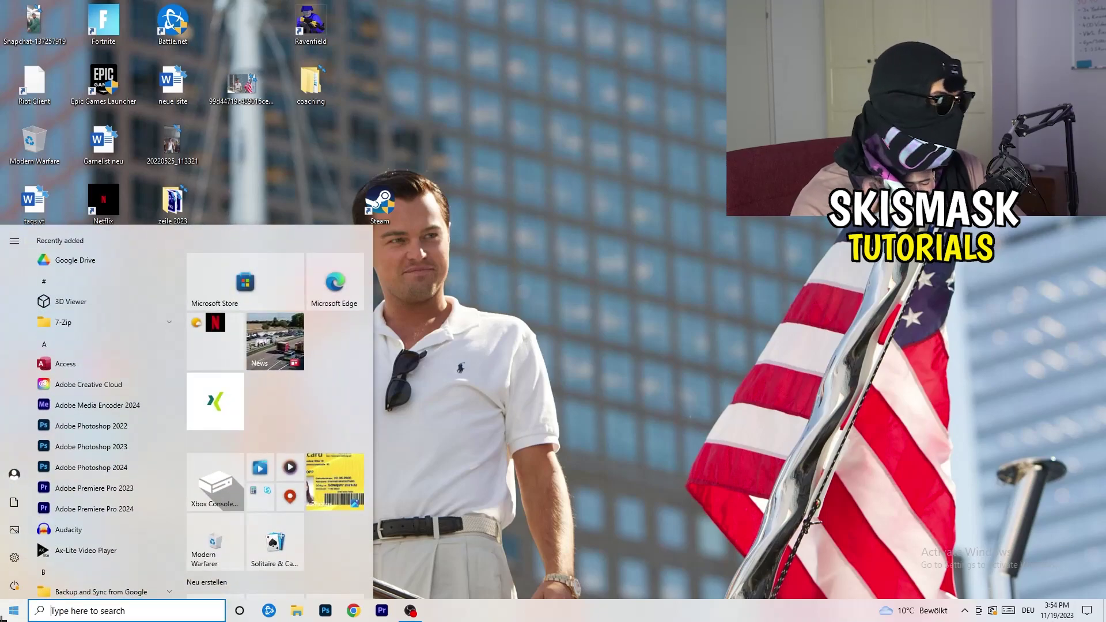
{"action": "left_click", "coordinate": [12, 559]}
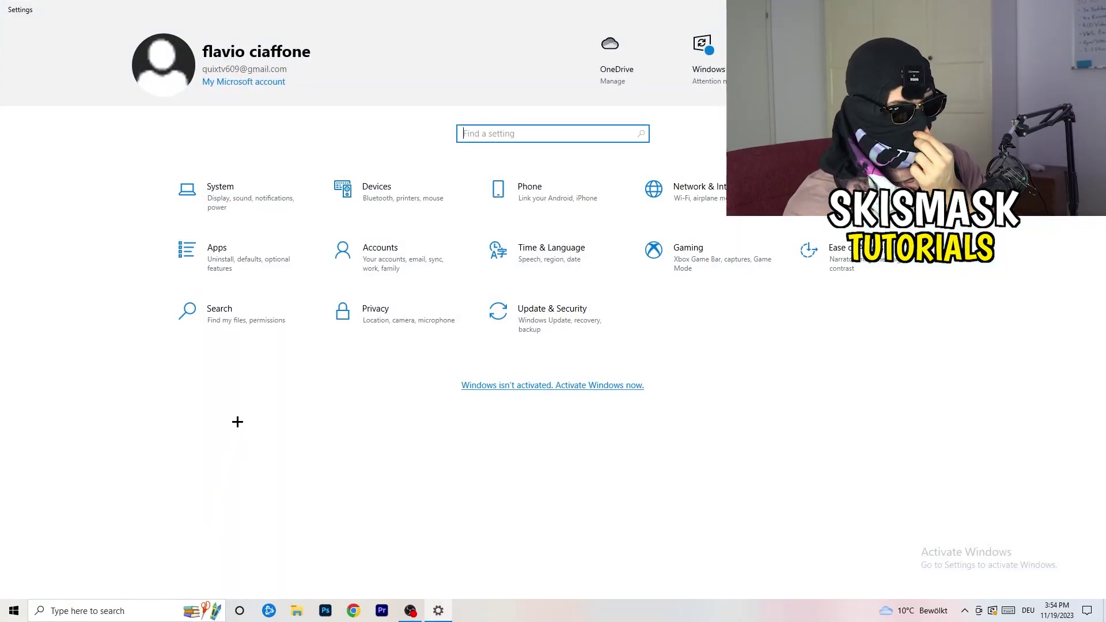
{"action": "left_click", "coordinate": [682, 262]}
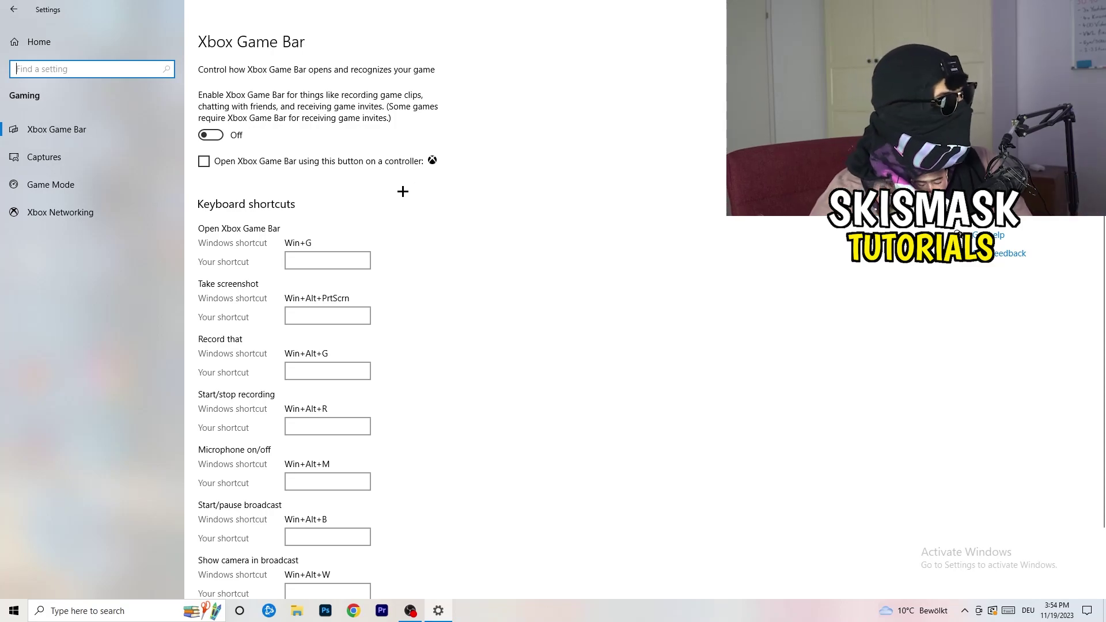
{"action": "left_click", "coordinate": [43, 157]}
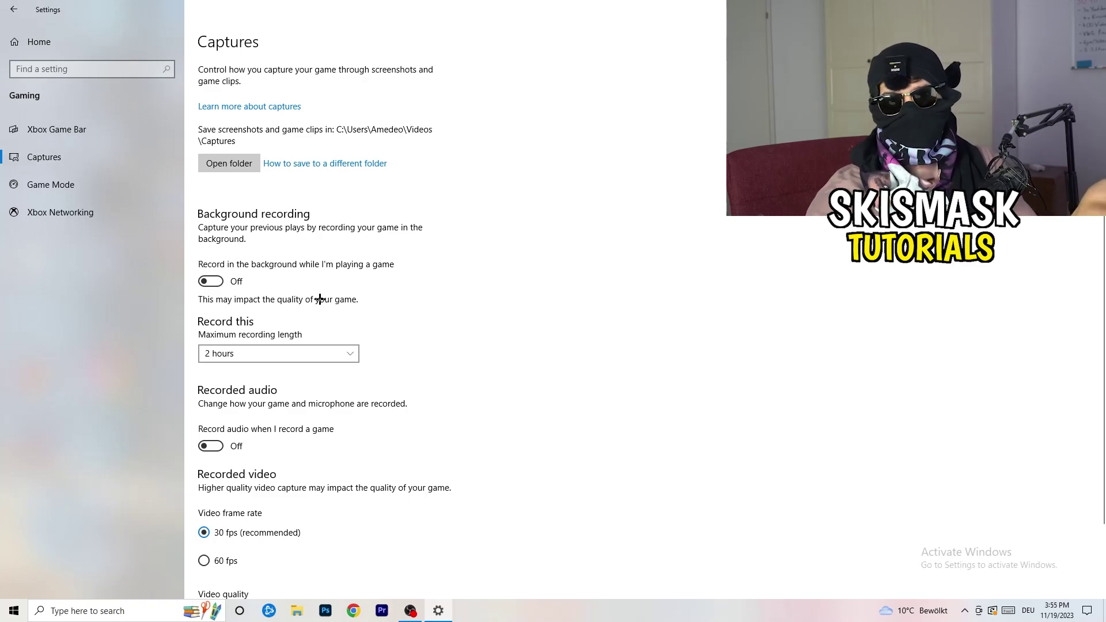
{"action": "scroll", "coordinate": [314, 299], "scroll_direction": "down", "scroll_amount": 2}
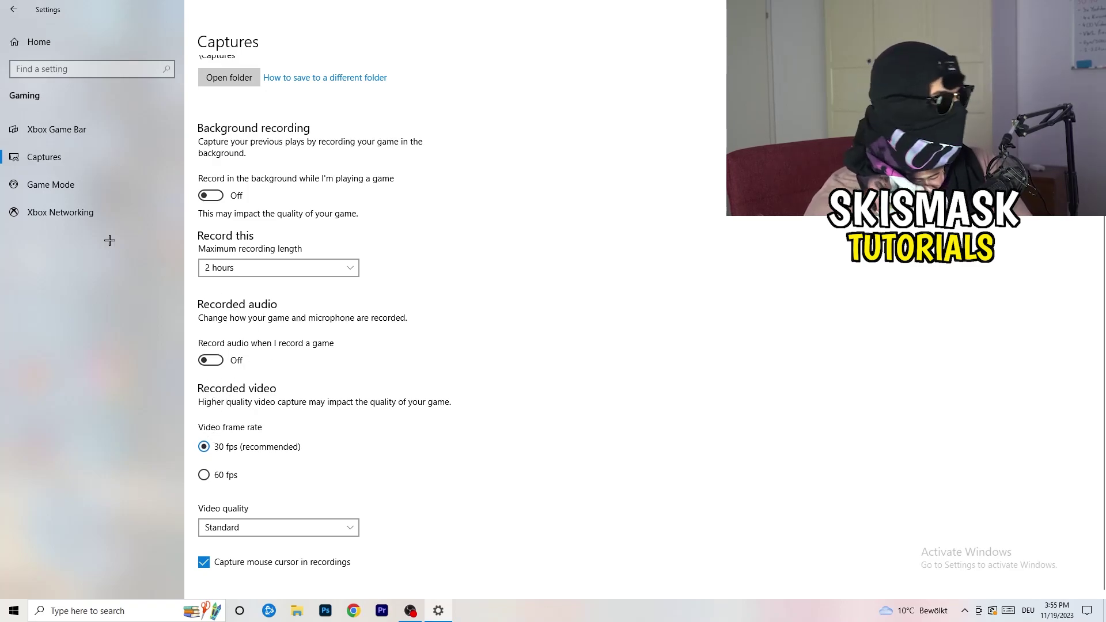
Step: Check the Game Mode setting, and open the Windows Update page to review available updates
{"action": "left_click", "coordinate": [26, 185]}
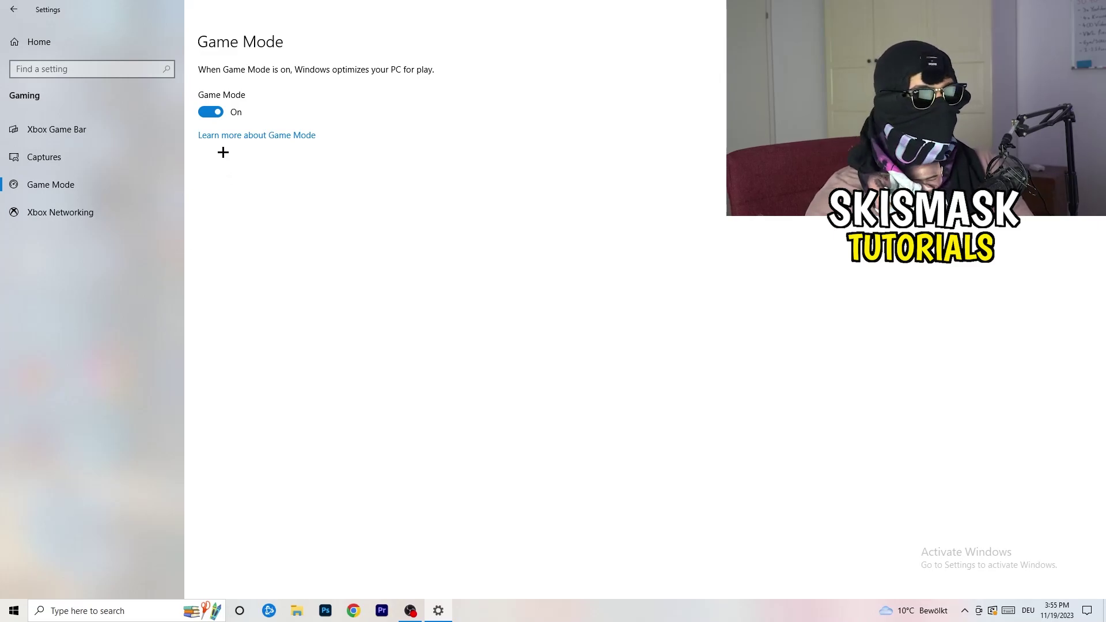
{"action": "left_click", "coordinate": [13, 10]}
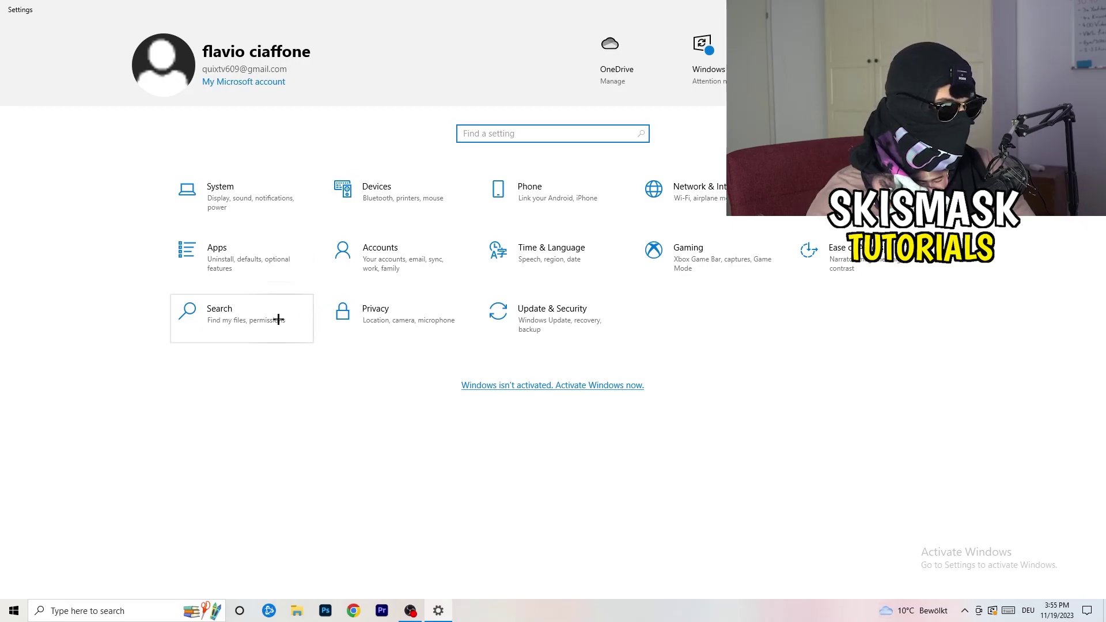
{"action": "left_click", "coordinate": [570, 339]}
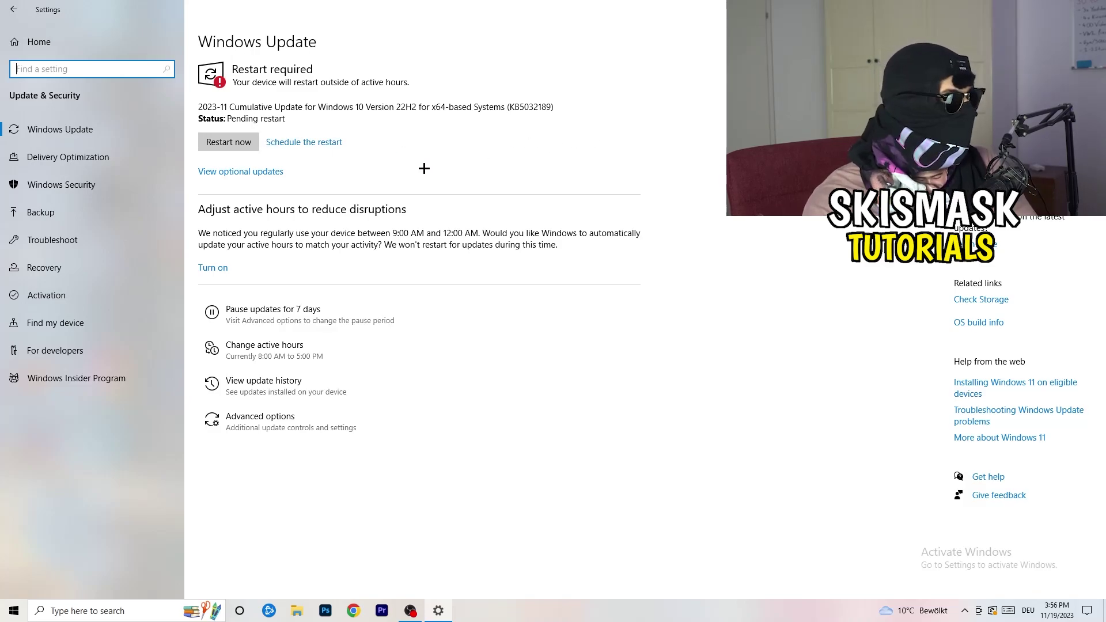
{"action": "left_click_drag", "start_coordinate": [593, 9], "coordinate": [181, 428]}
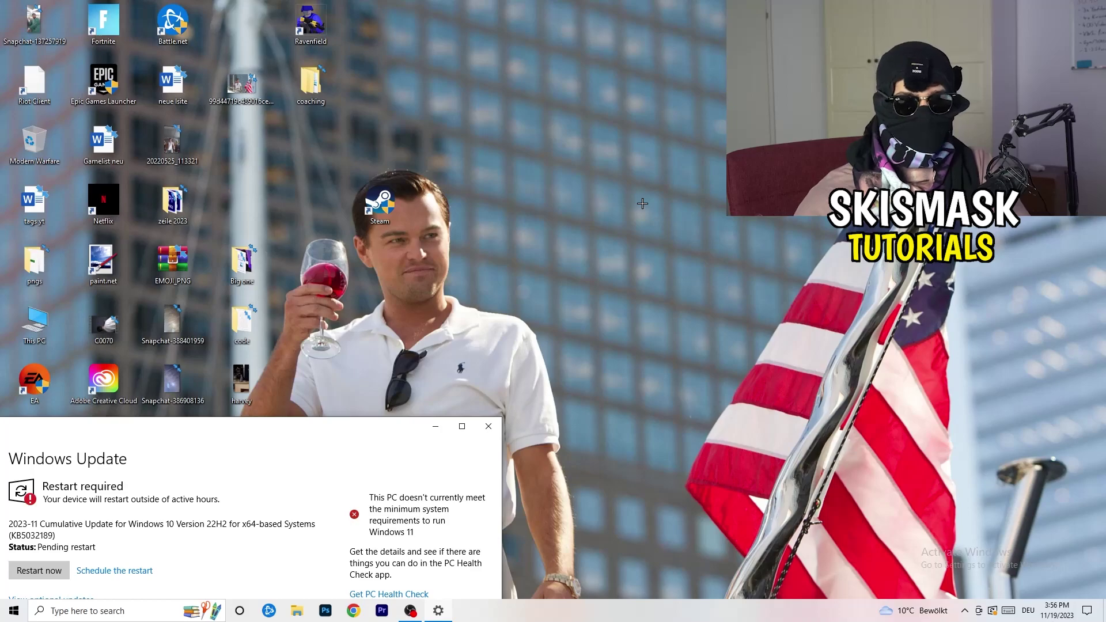
{"action": "left_click", "coordinate": [461, 426]}
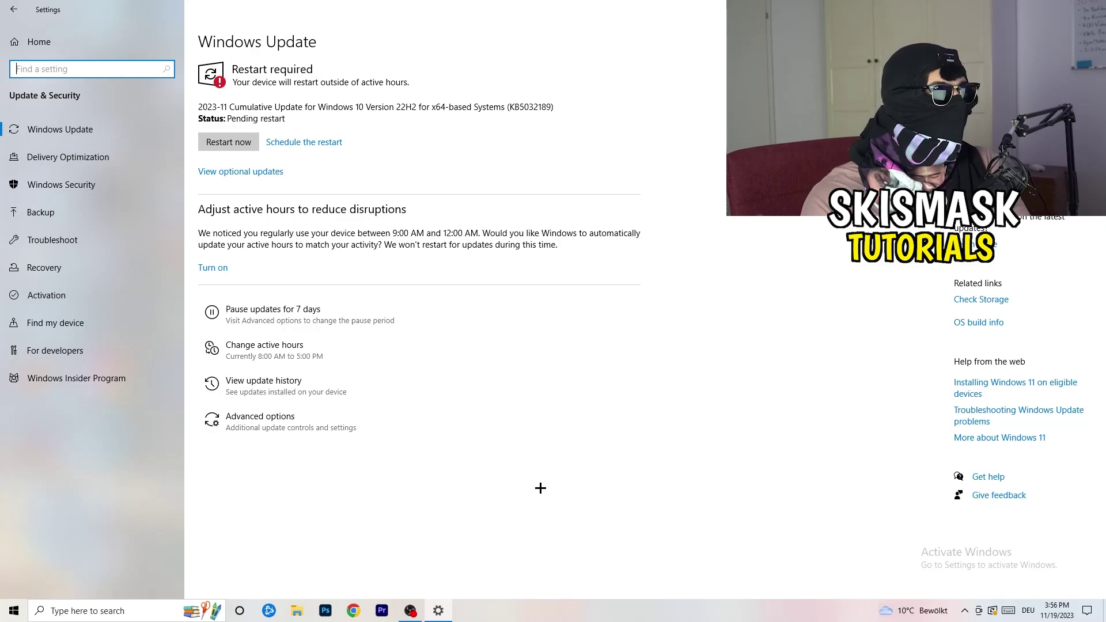
Step: Open the system display settings, review the scale and layout options, and check the display resolution choices
{"action": "left_click", "coordinate": [29, 50]}
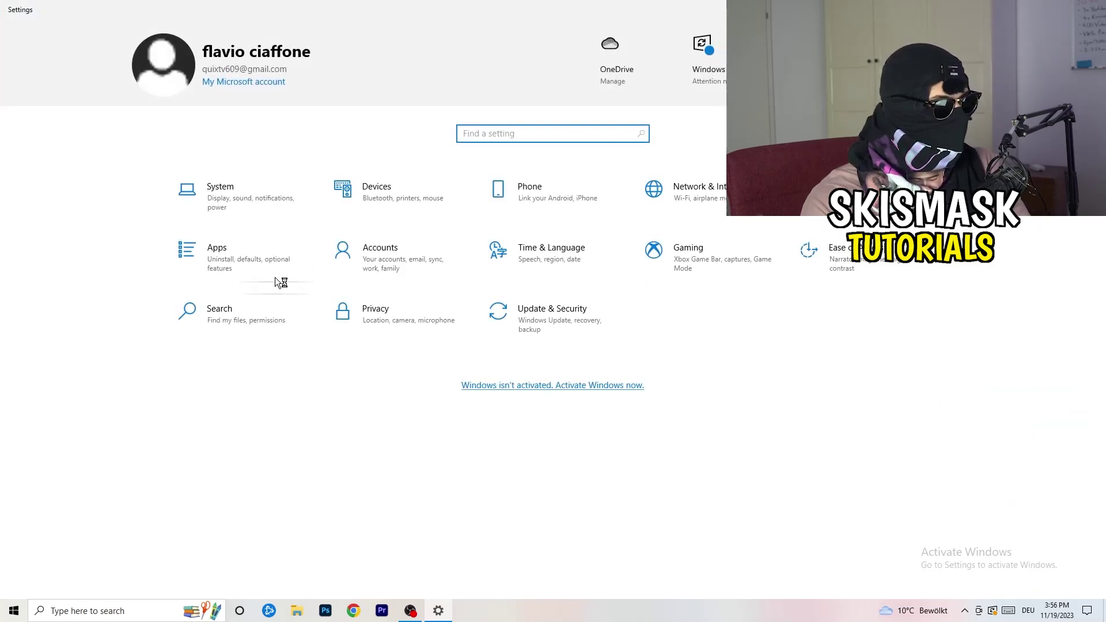
{"action": "left_click", "coordinate": [221, 190]}
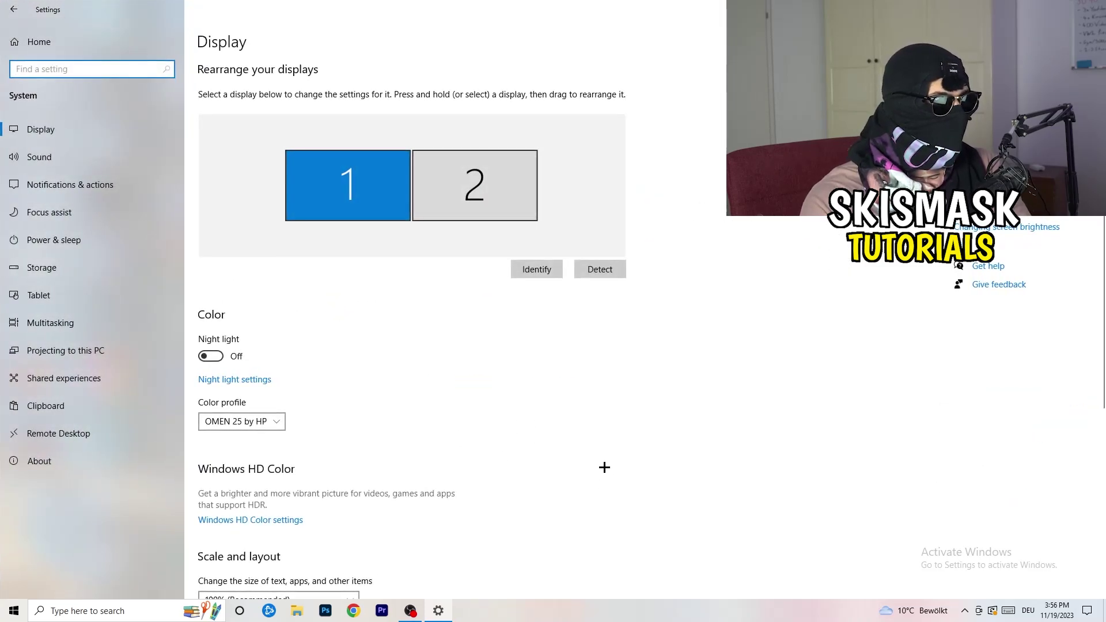
{"action": "left_click", "coordinate": [213, 44]}
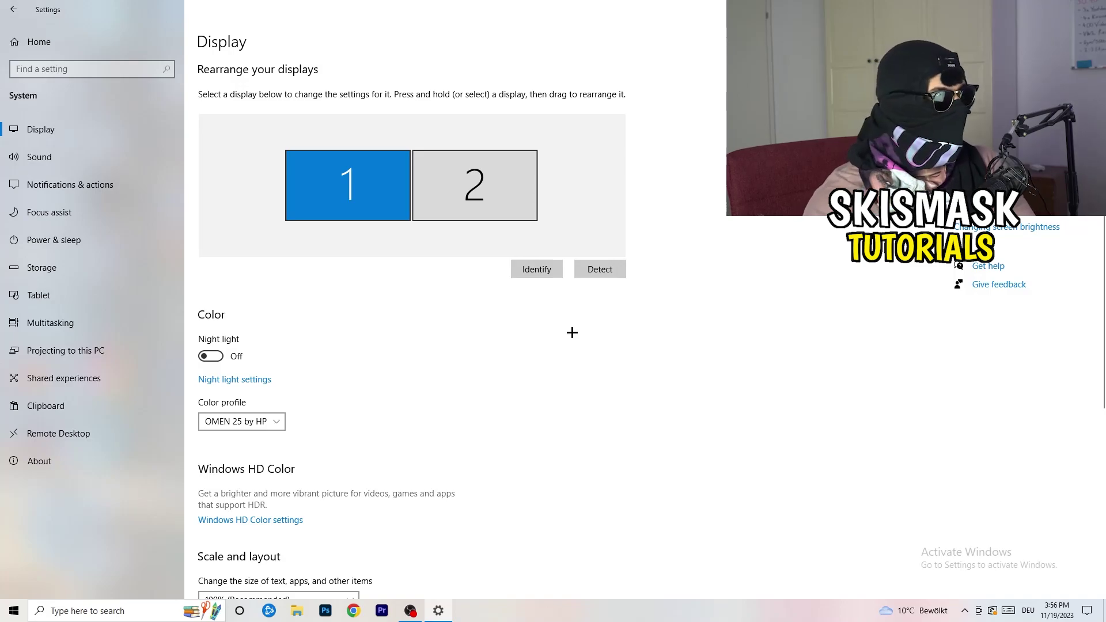
{"action": "scroll", "coordinate": [433, 291], "scroll_direction": "down", "scroll_amount": 3}
{"action": "scroll", "coordinate": [433, 291], "scroll_direction": "down", "scroll_amount": 2}
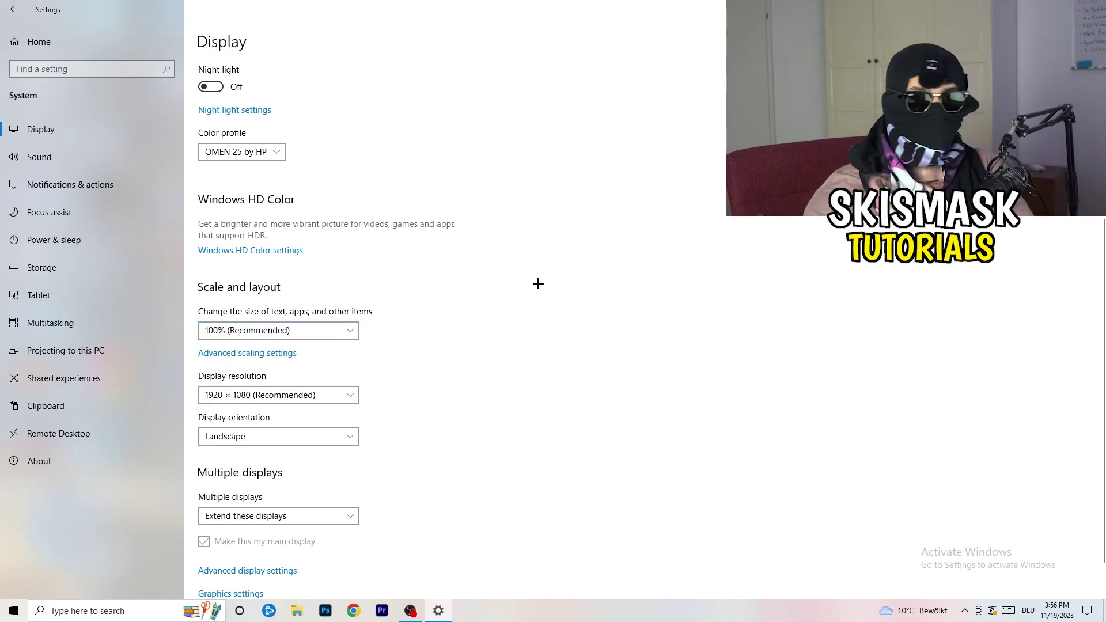
{"action": "scroll", "coordinate": [265, 314], "scroll_direction": "down", "scroll_amount": 2}
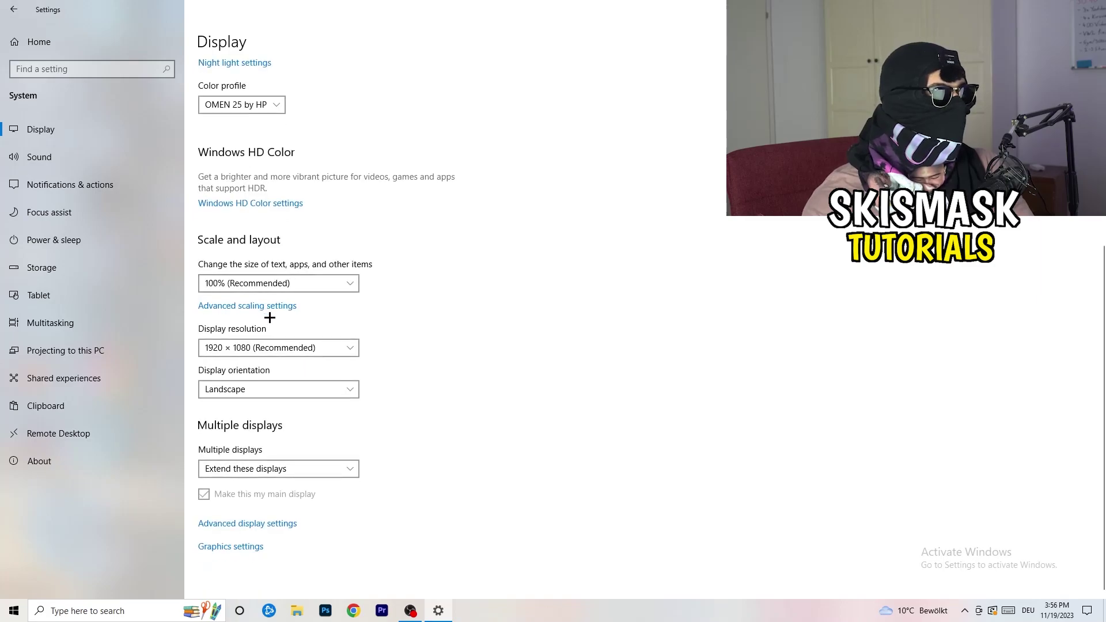
{"action": "left_click", "coordinate": [299, 354]}
{"action": "left_click", "coordinate": [556, 318]}
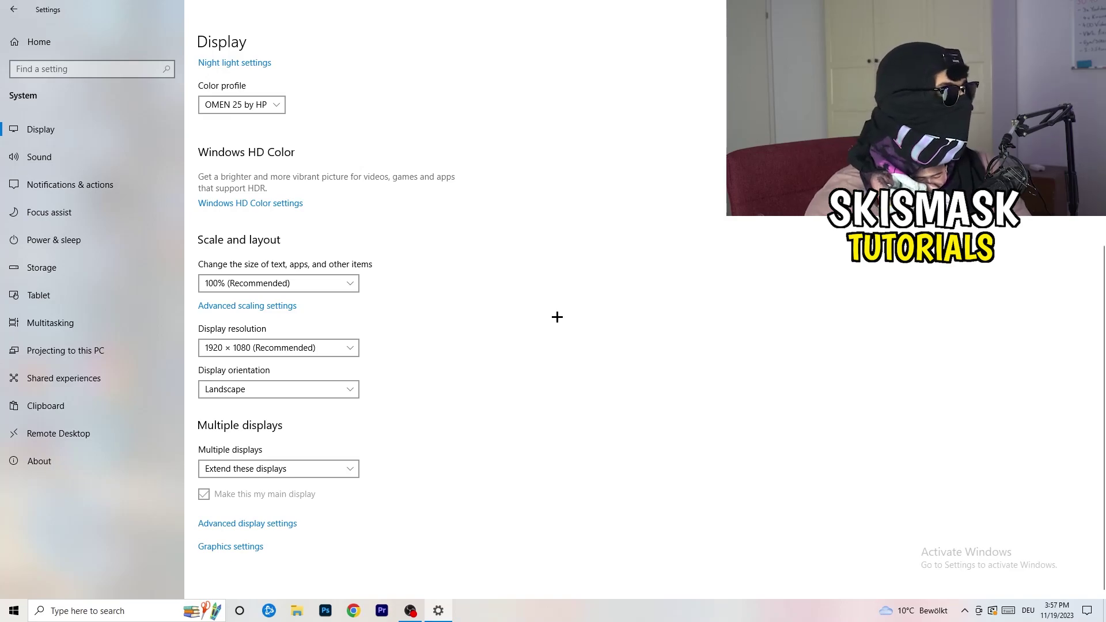
Step: Review the available power plans, including the additional ones, from the power and sleep settings, and close Power Options
{"action": "left_click", "coordinate": [74, 241]}
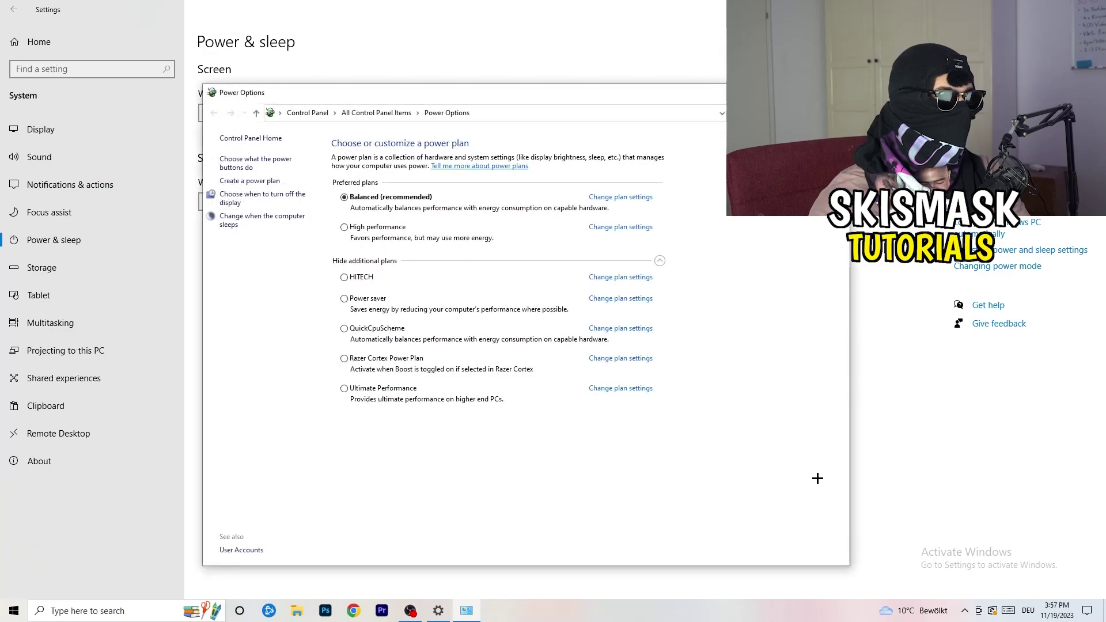
{"action": "left_click", "coordinate": [660, 261]}
{"action": "left_click", "coordinate": [661, 262]}
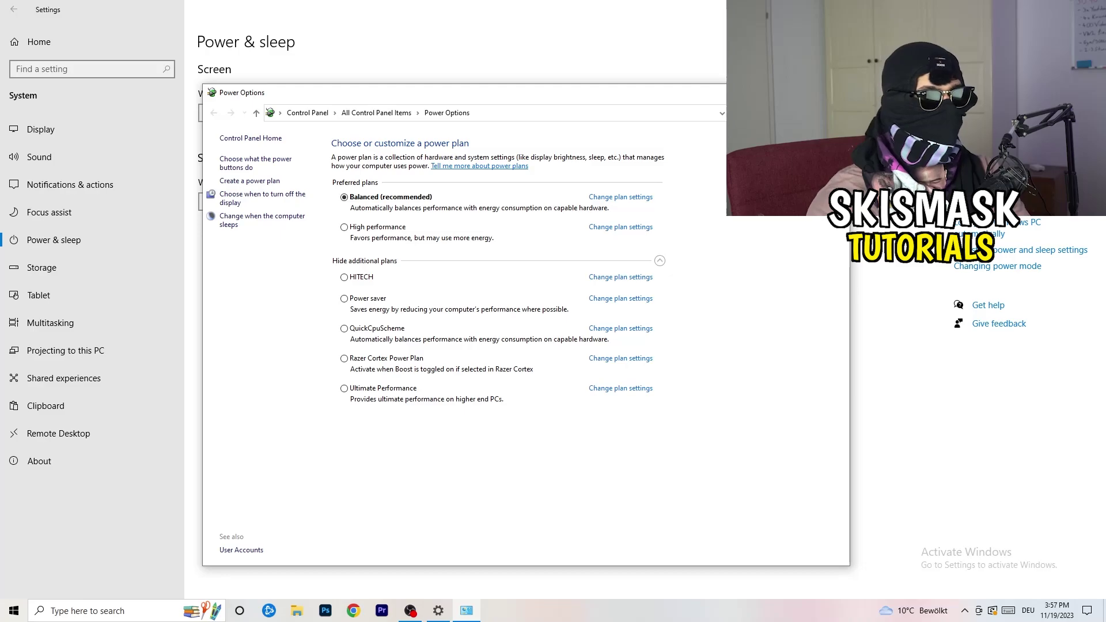
{"action": "key", "text": "alt+F4"}
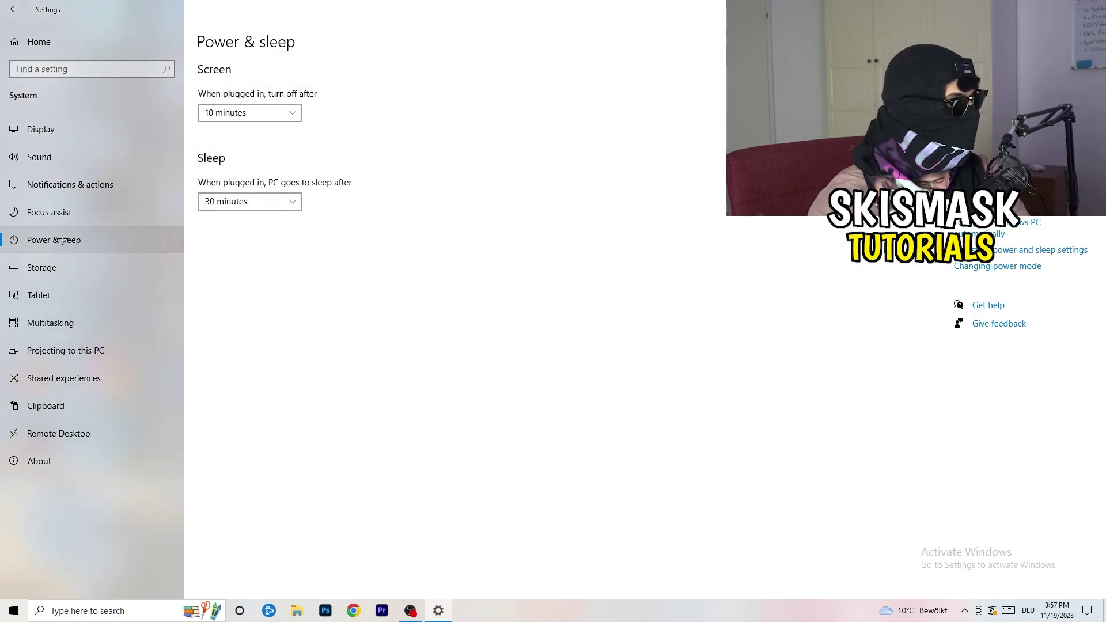
Step: Open the Storage Sense configuration from the storage settings, review its cleanup options, and close Settings
{"action": "left_click", "coordinate": [67, 268]}
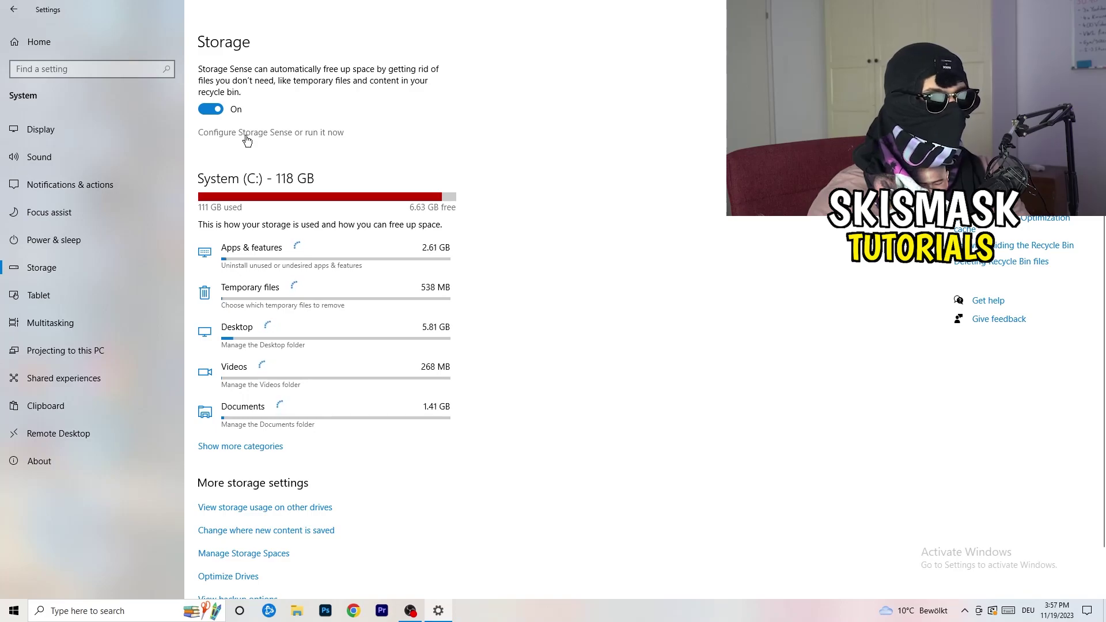
{"action": "left_click", "coordinate": [246, 137]}
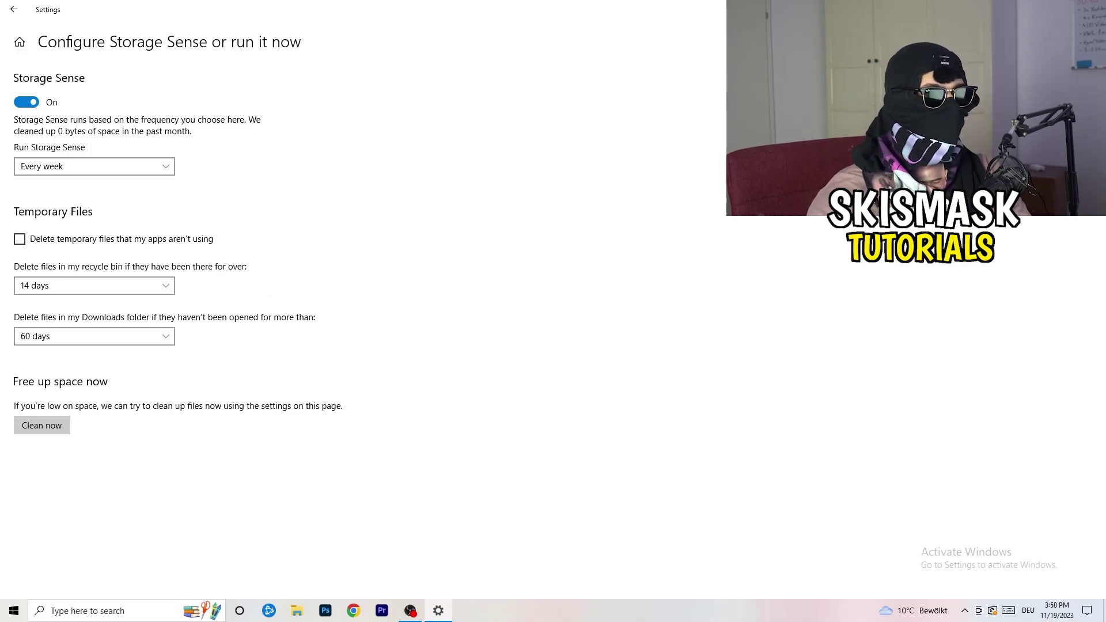
{"action": "key", "text": "alt+F4"}
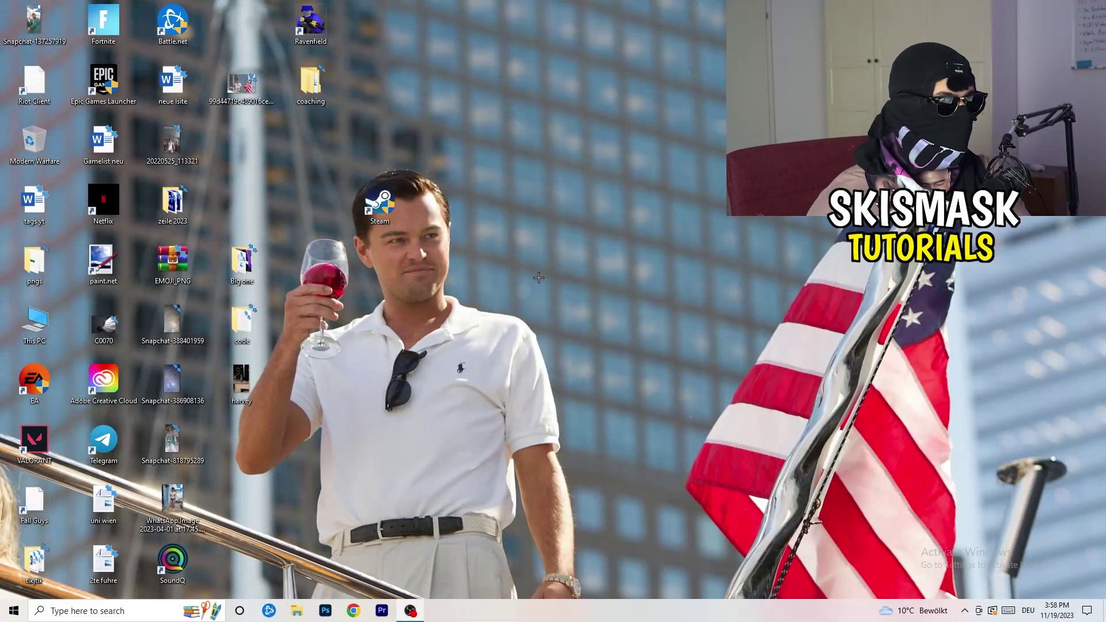